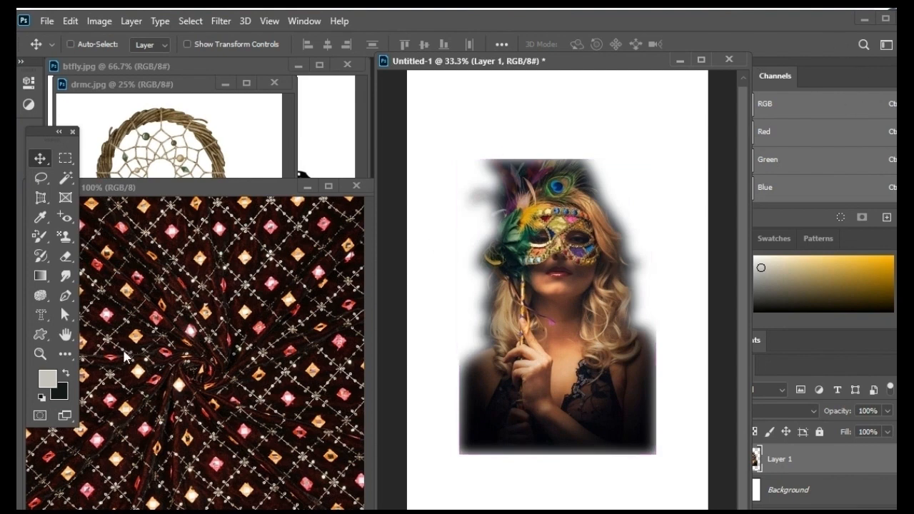
Set the Pen tool to Shape mode and choose a mustard-yellow foreground colour
drag(65, 296, 111, 295)
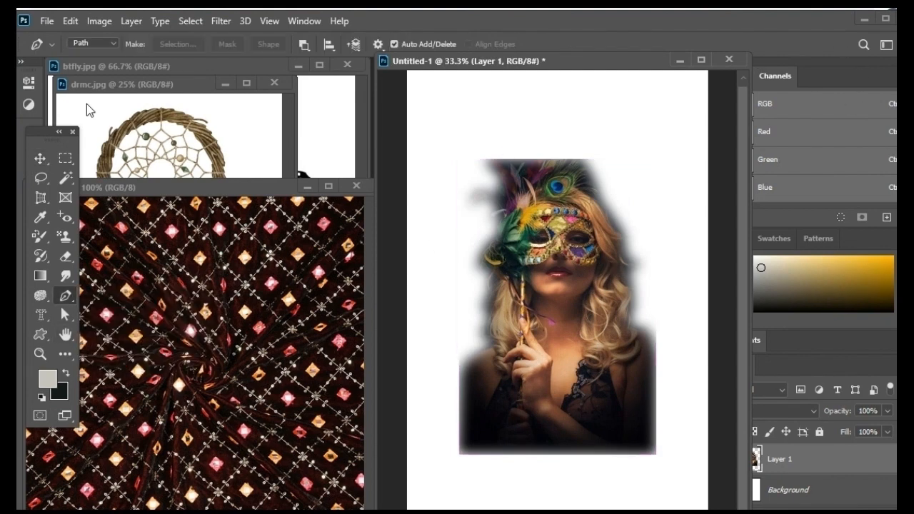
click(114, 44)
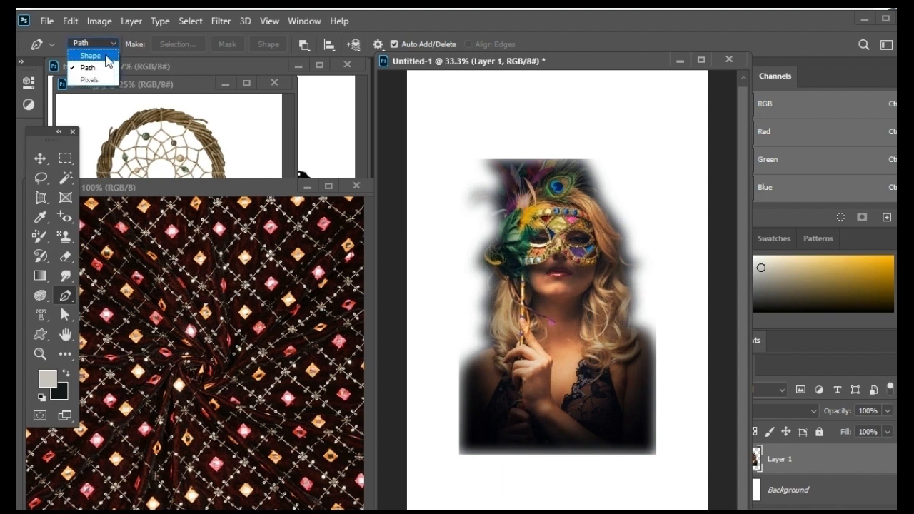
click(106, 56)
click(48, 377)
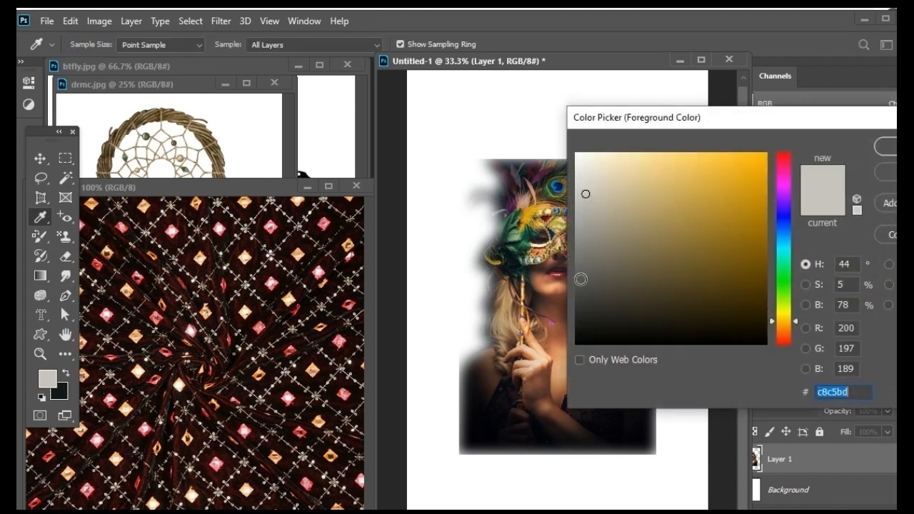
click(557, 222)
click(886, 146)
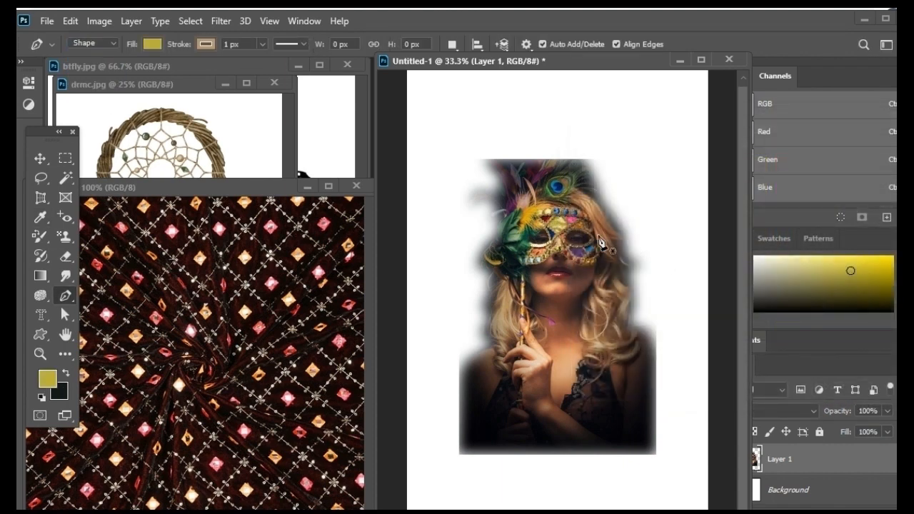
Draw a closed, pointed eye shape about 142 by 68 px over the mask's right-hand eye opening with the Pen tool
key(ctrl+plus)
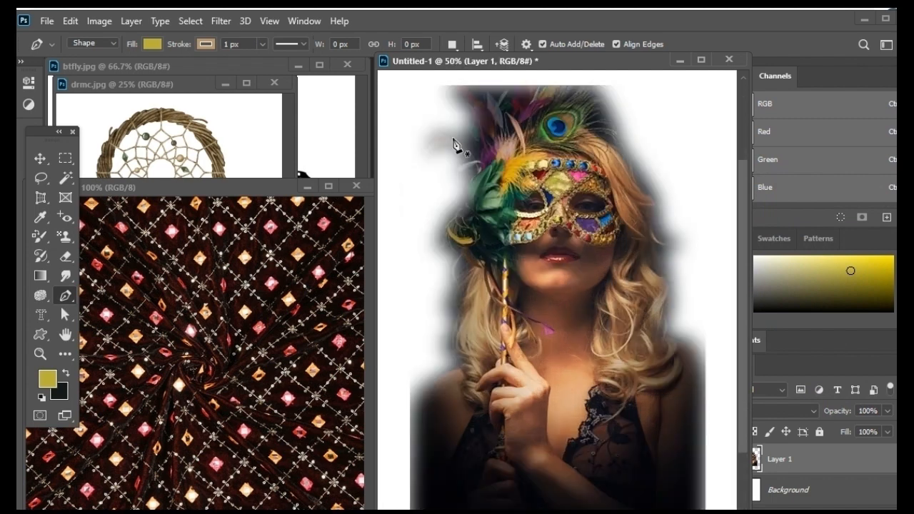
click(574, 202)
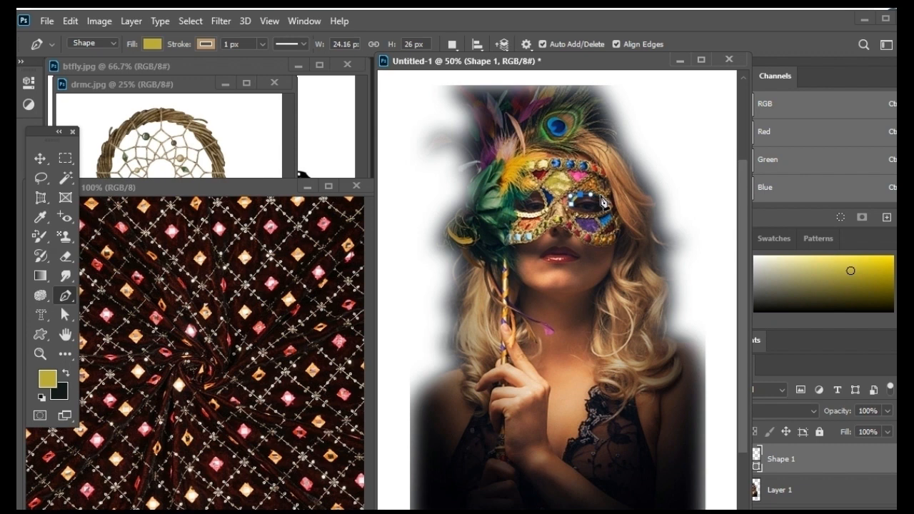
drag(605, 202, 573, 210)
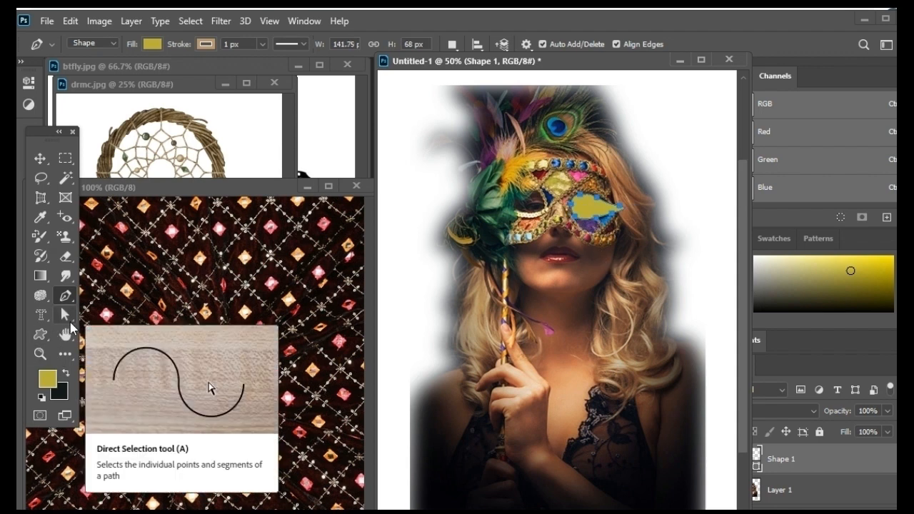
Set the foreground colour to 080802 and draw an ellipse about 63 by 62 px in the centre of the yellow eye shape
click(42, 334)
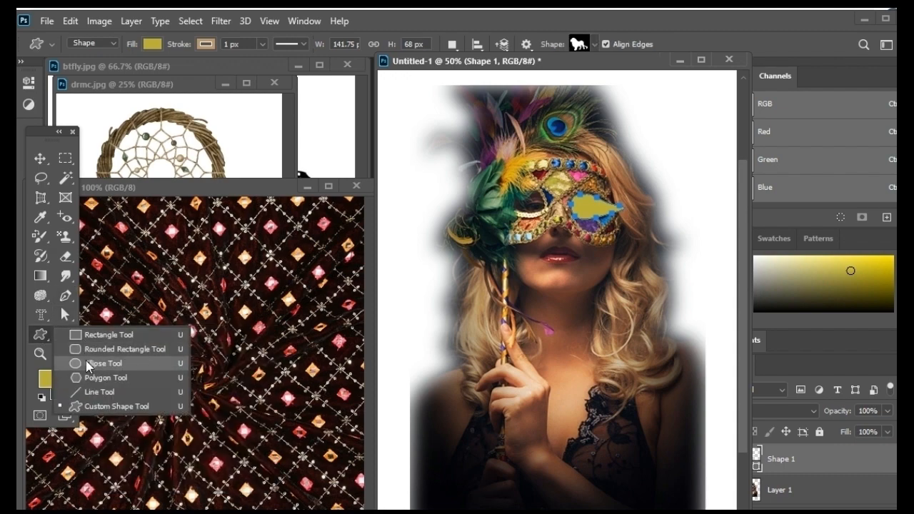
click(103, 363)
click(47, 378)
click(720, 337)
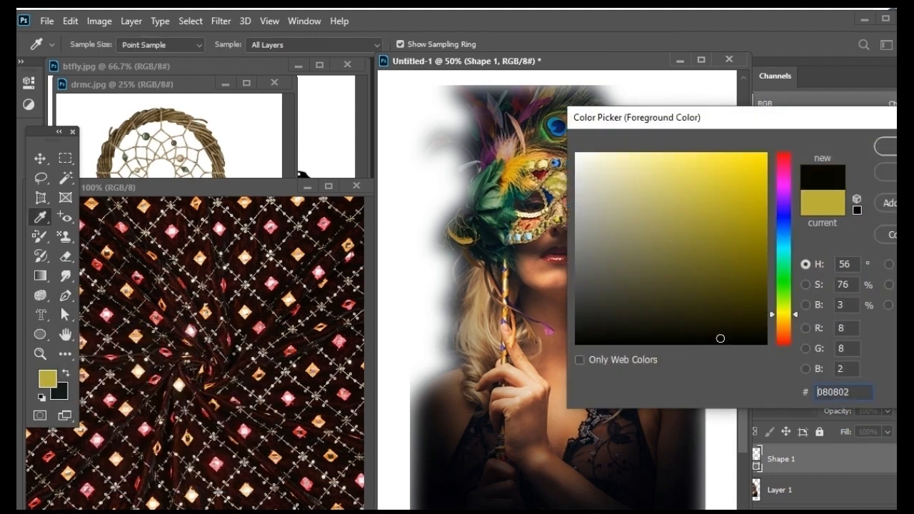
click(886, 146)
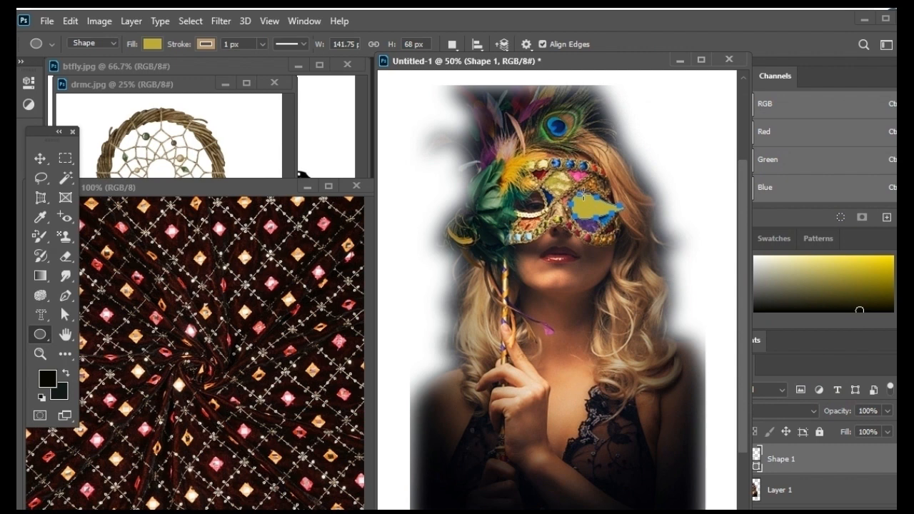
drag(582, 195, 604, 214)
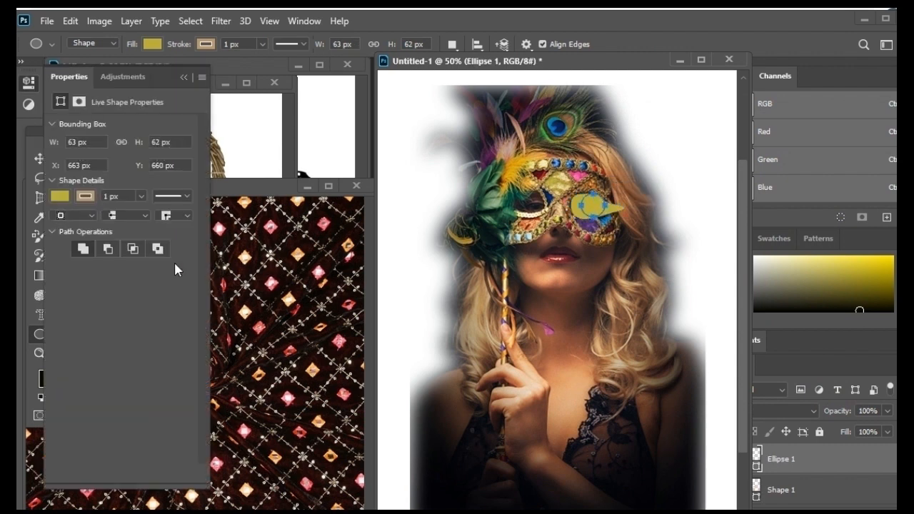
Fill the ellipse inside the eye shape with the recently used near-black colour
click(152, 44)
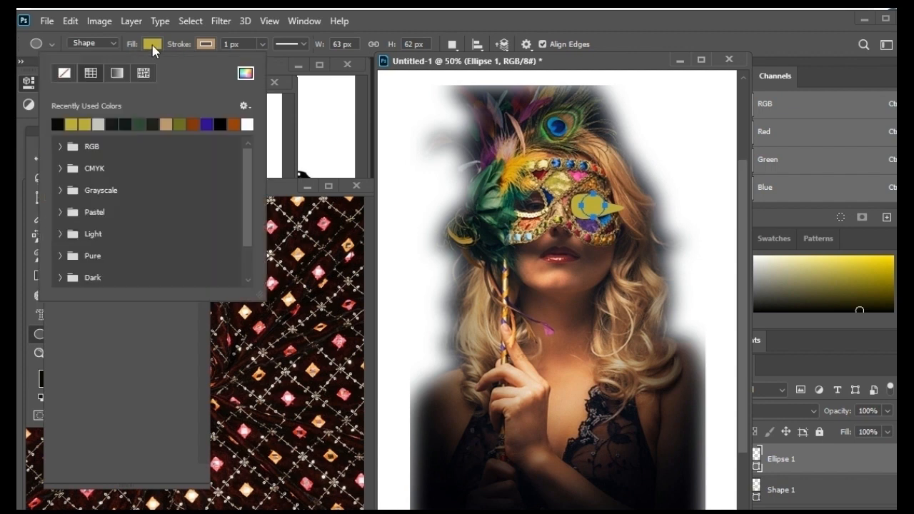
click(58, 125)
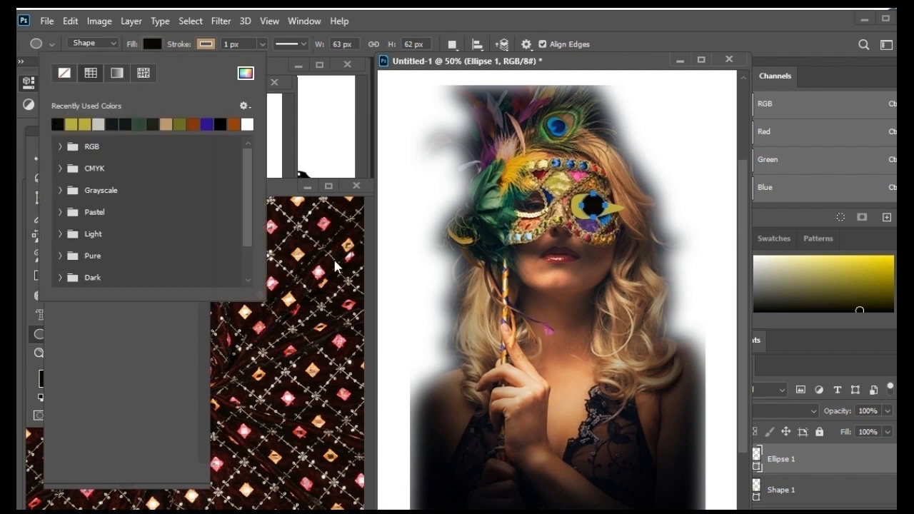
key(Return)
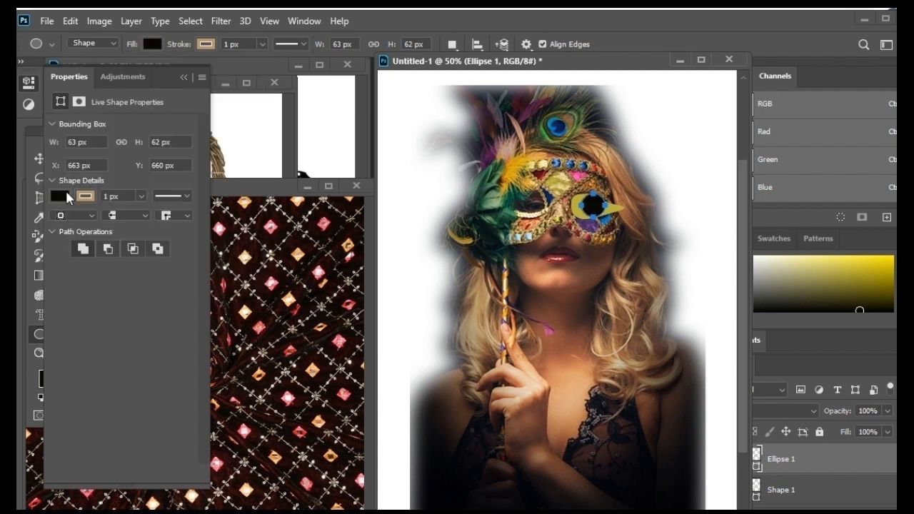
click(185, 79)
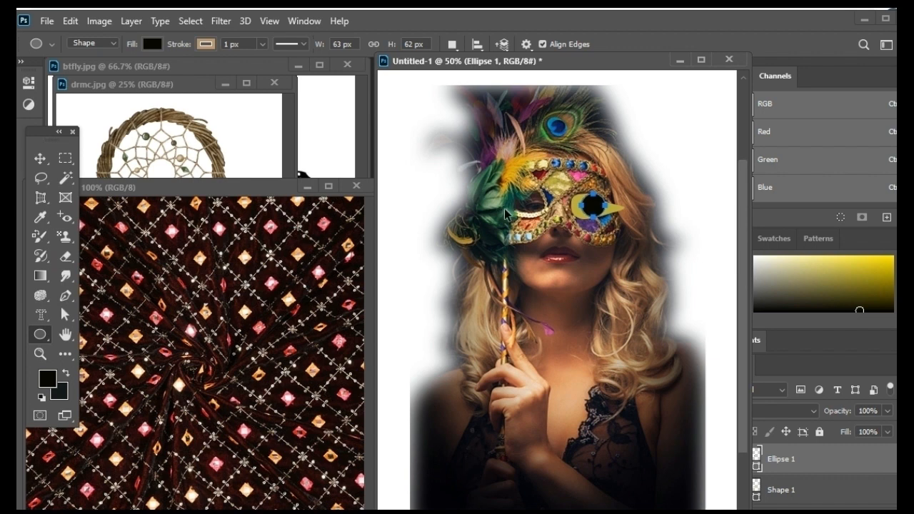
Lasso loosely around the woman, invert the selection, delete the outer area from Layer 1 and deselect
key(ctrl+minus)
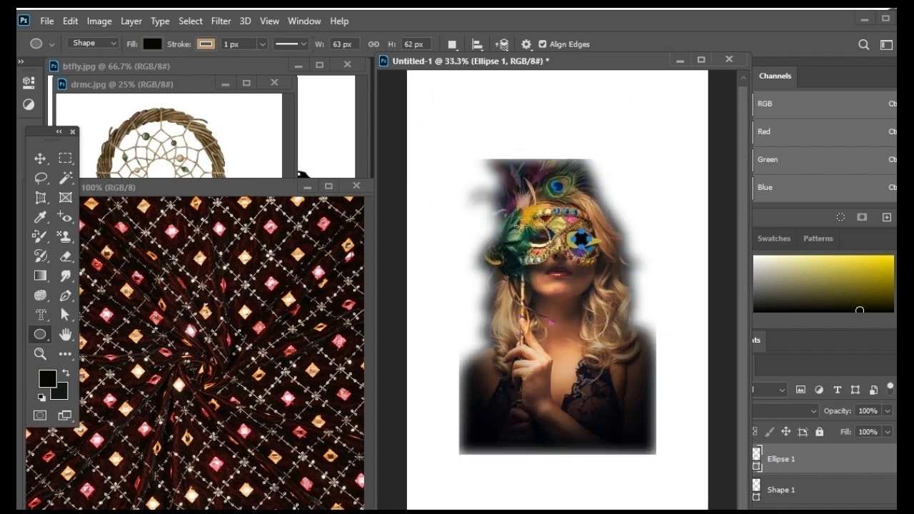
click(41, 178)
click(84, 179)
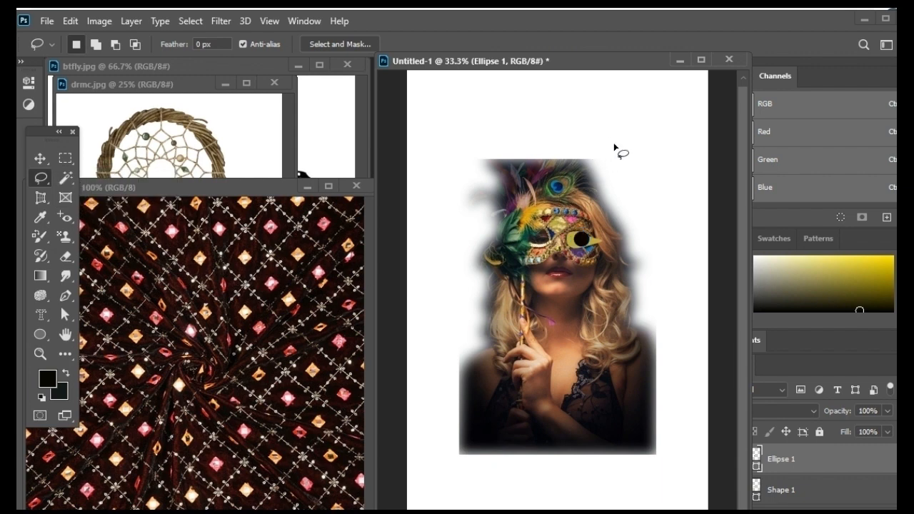
drag(578, 165, 532, 166)
drag(462, 312, 465, 427)
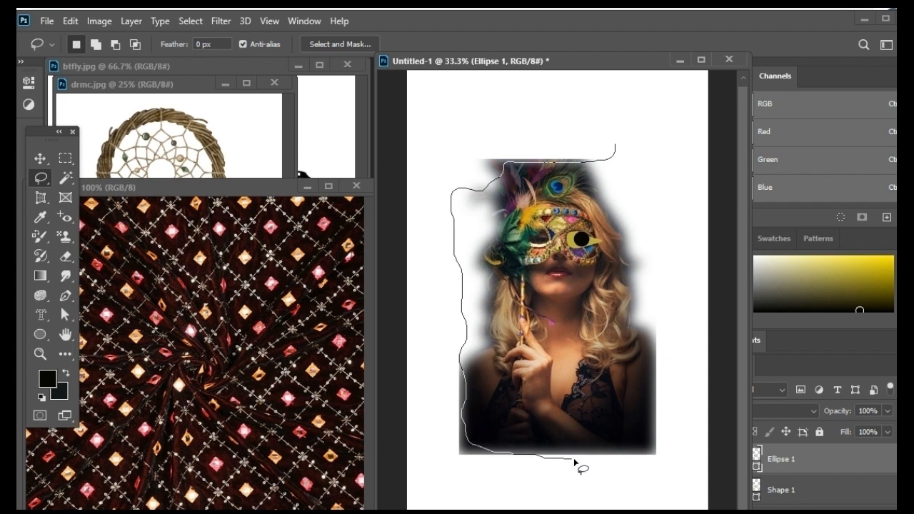
mouse_move(641, 444)
mouse_down()
mouse_move(655, 266)
mouse_move(632, 171)
mouse_move(614, 174)
mouse_up()
right_click(615, 175)
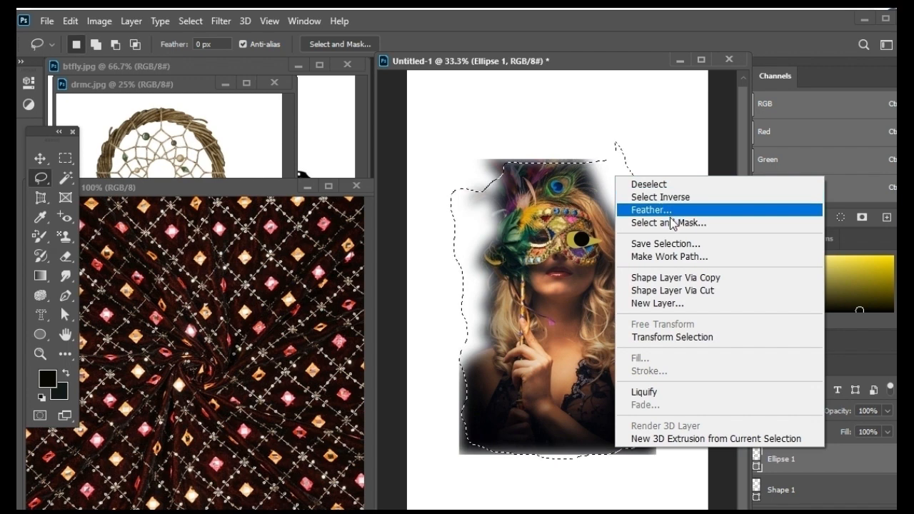
click(660, 197)
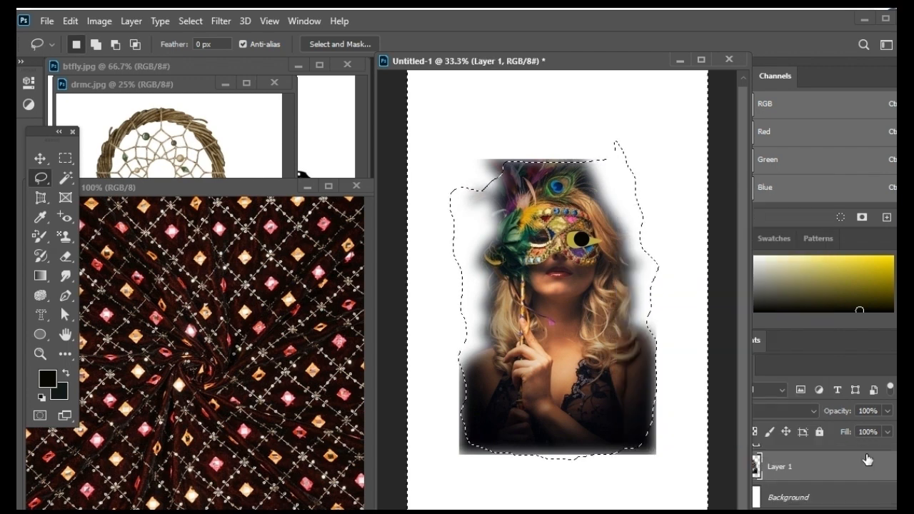
key(Delete)
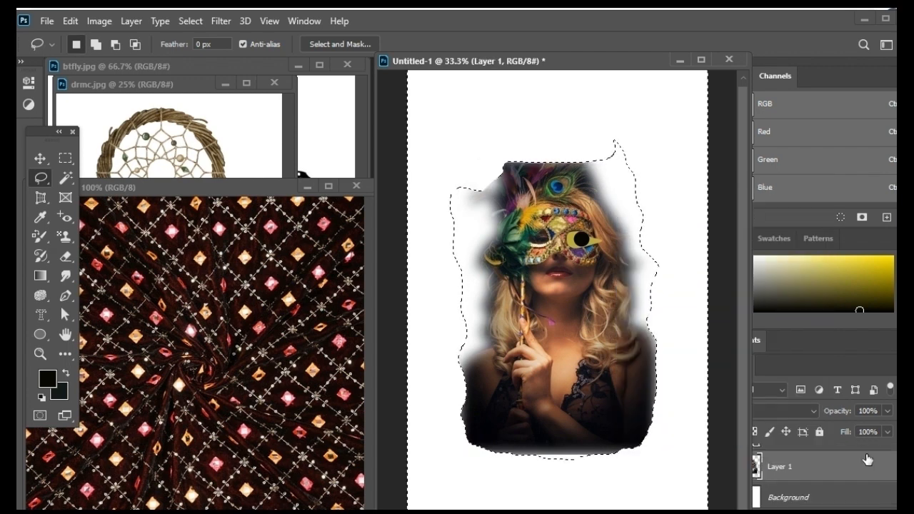
key(ctrl+d)
Lasso a wavy vertical strip of the mirror-work fabric in mir.jpg and move it into Untitled-1, to the upper right of the woman
mouse_move(209, 188)
mouse_down()
mouse_move(210, 158)
mouse_move(265, 118)
mouse_up()
right_click(40, 178)
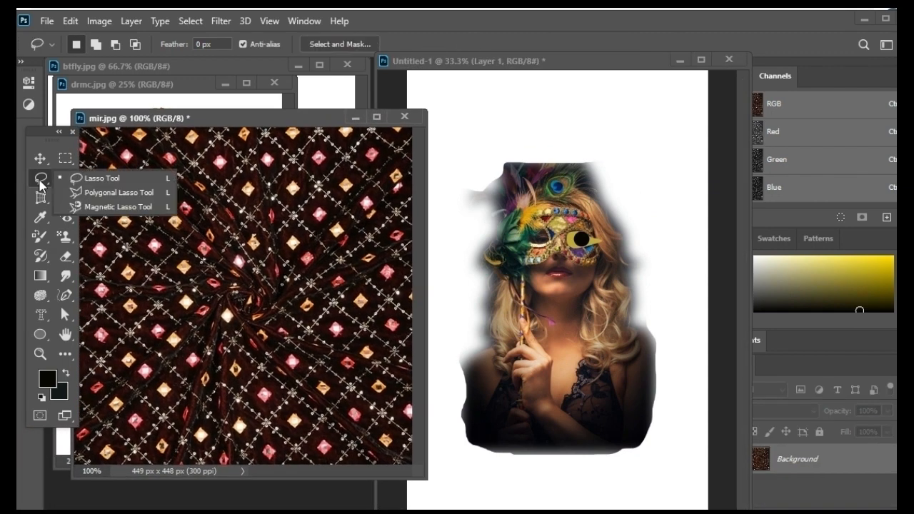
click(112, 180)
mouse_move(105, 156)
mouse_down()
mouse_move(116, 211)
mouse_move(98, 275)
mouse_move(123, 409)
mouse_move(155, 441)
mouse_move(198, 432)
mouse_move(158, 210)
mouse_move(116, 148)
mouse_up()
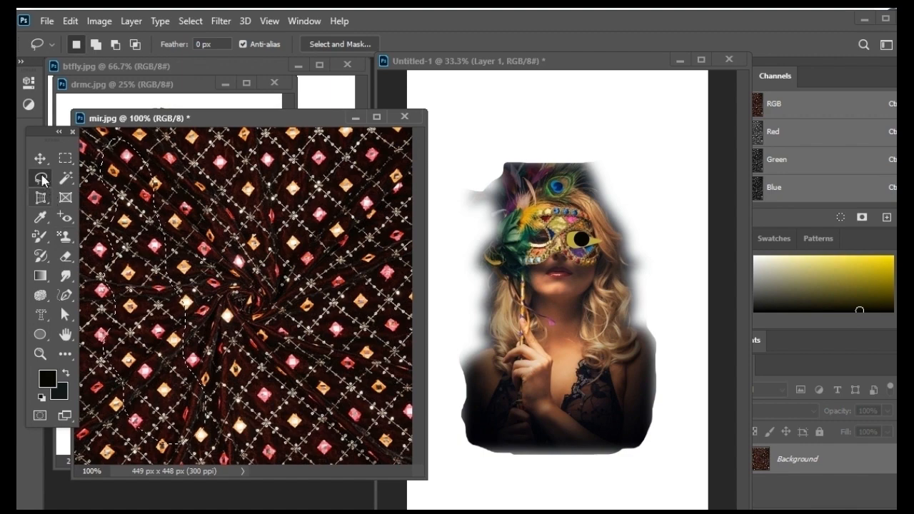
click(40, 158)
mouse_move(197, 262)
mouse_down()
mouse_move(415, 371)
mouse_move(657, 229)
mouse_move(654, 176)
mouse_up()
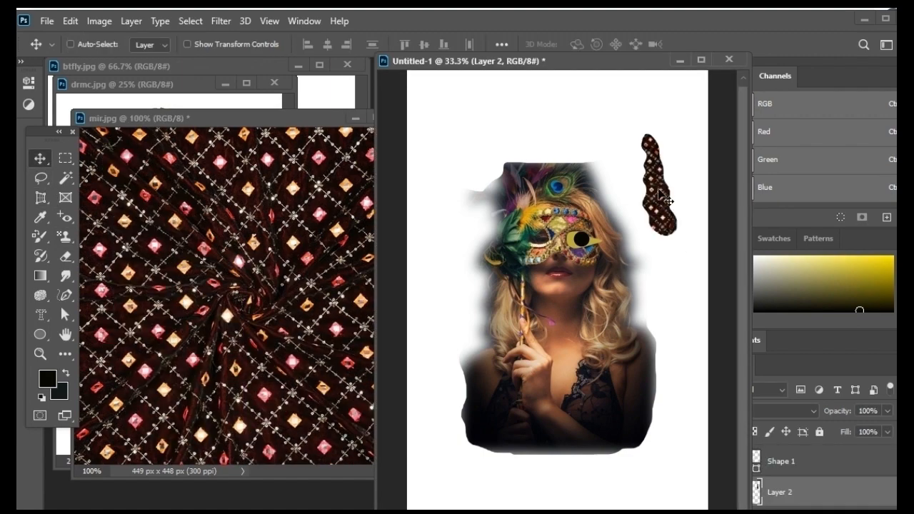
Scale the fabric strip up proportionally to about 210%
key(ctrl+t)
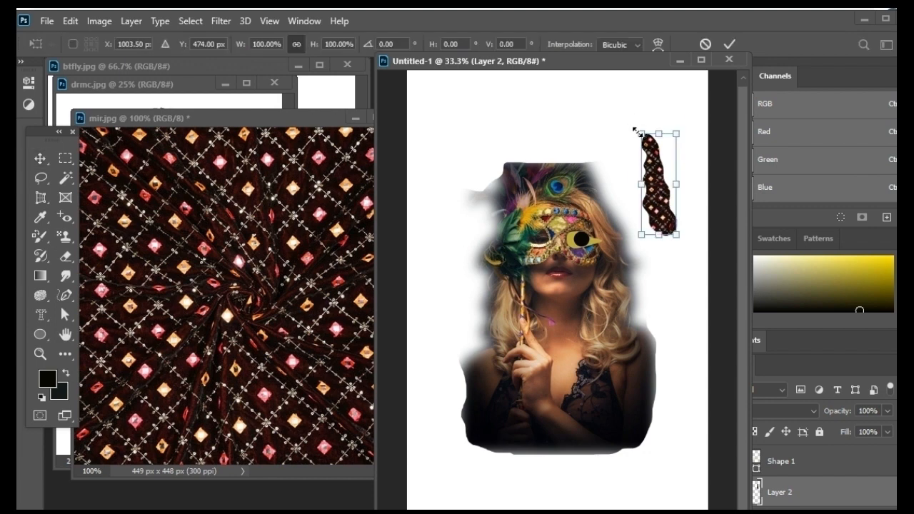
drag(635, 131, 623, 83)
drag(678, 237, 702, 290)
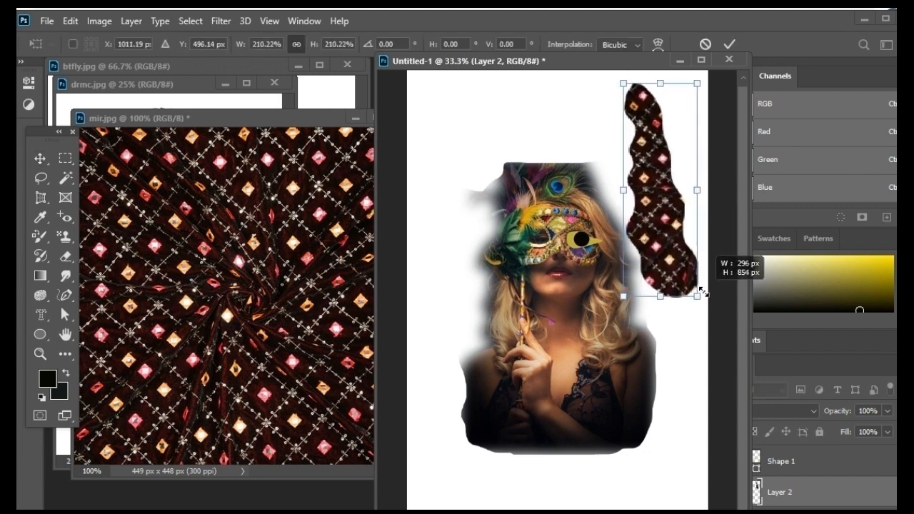
key(Return)
Rotate the fabric strip by about -24° and position it diagonally against the right side of the woman's head
drag(672, 231, 671, 250)
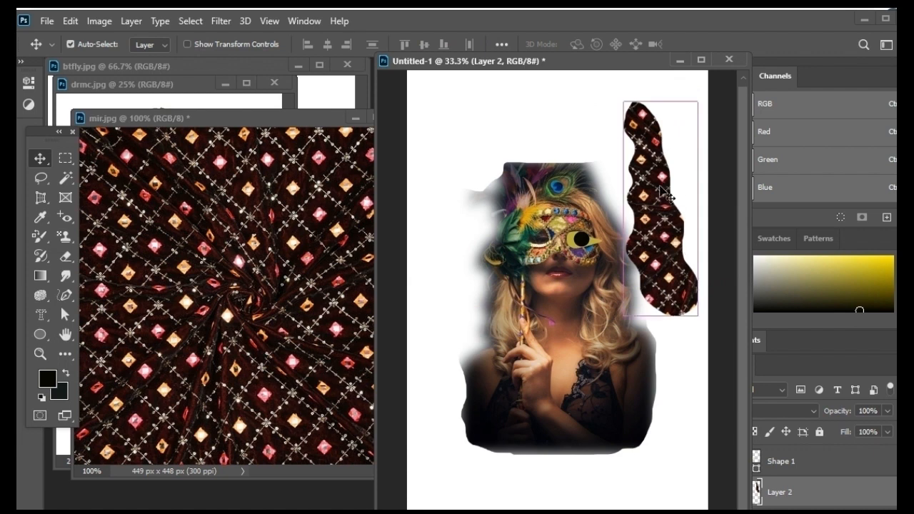
key(ctrl+t)
drag(703, 329, 747, 302)
key(Return)
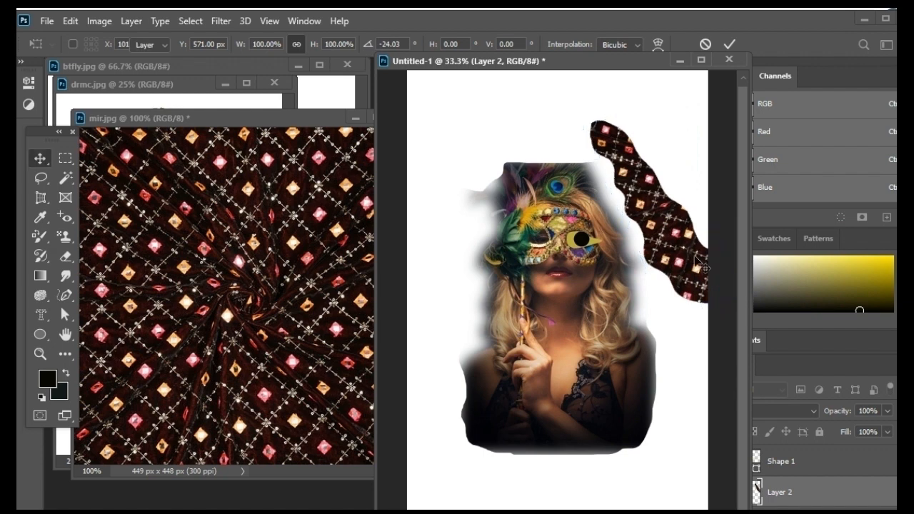
drag(689, 255, 664, 258)
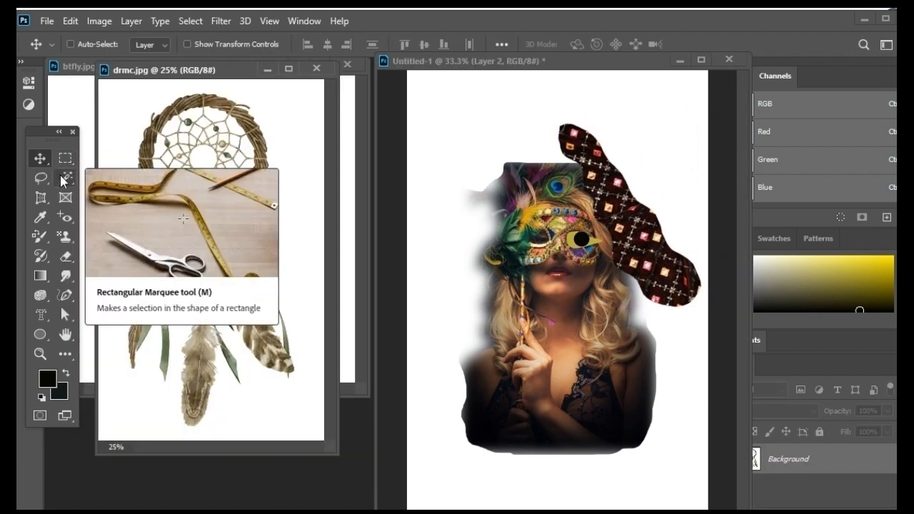
Select the dream catcher in drmc.jpg by inverting a Magic Wand selection of its white background, and move it into Untitled-1
click(64, 179)
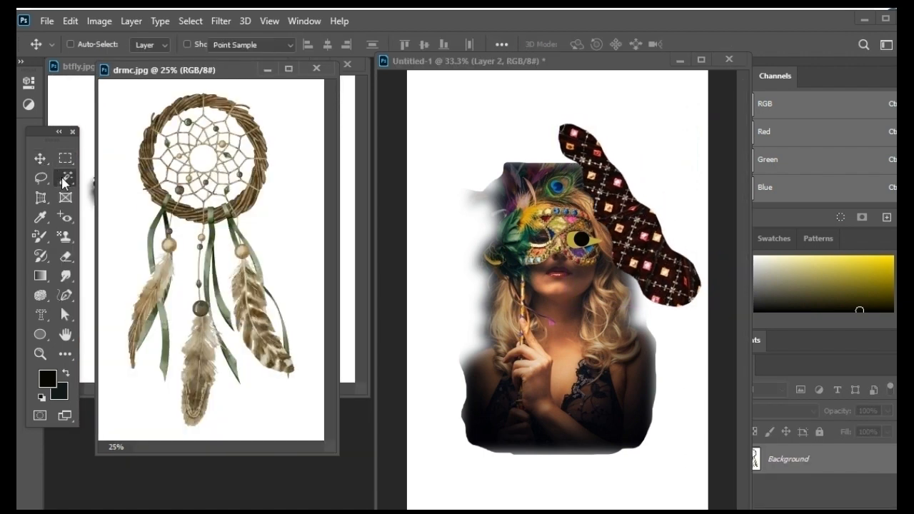
click(130, 207)
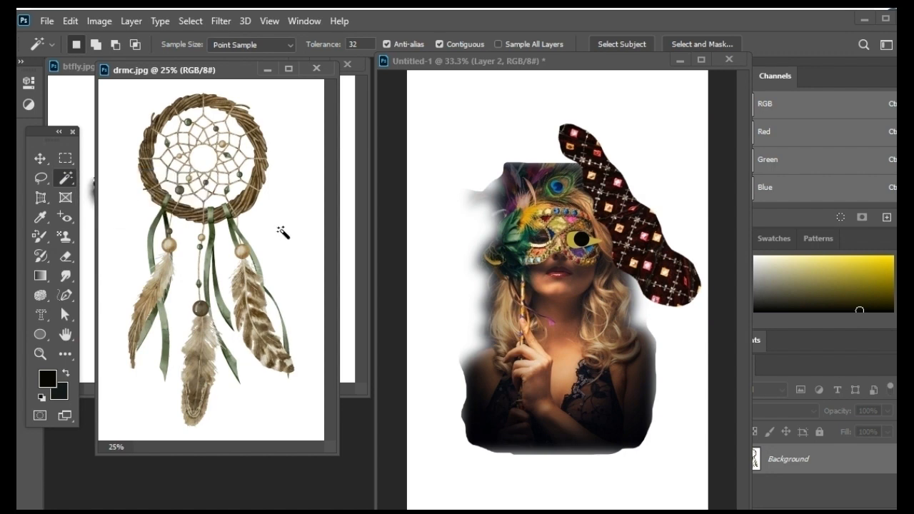
click(282, 232)
right_click(287, 223)
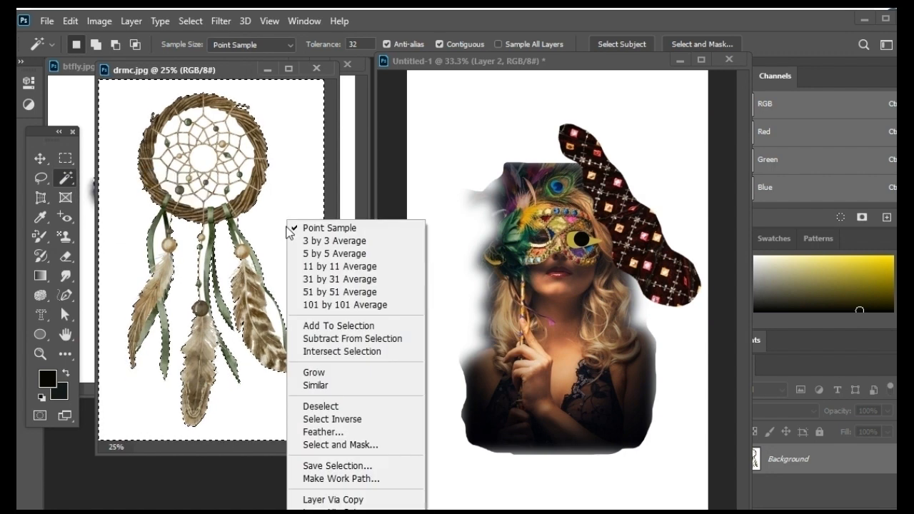
click(374, 420)
click(41, 161)
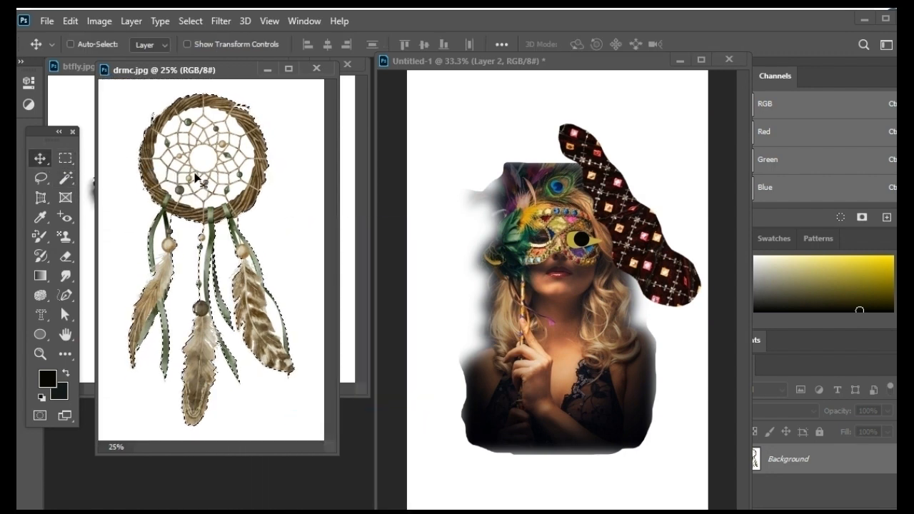
drag(211, 243, 485, 292)
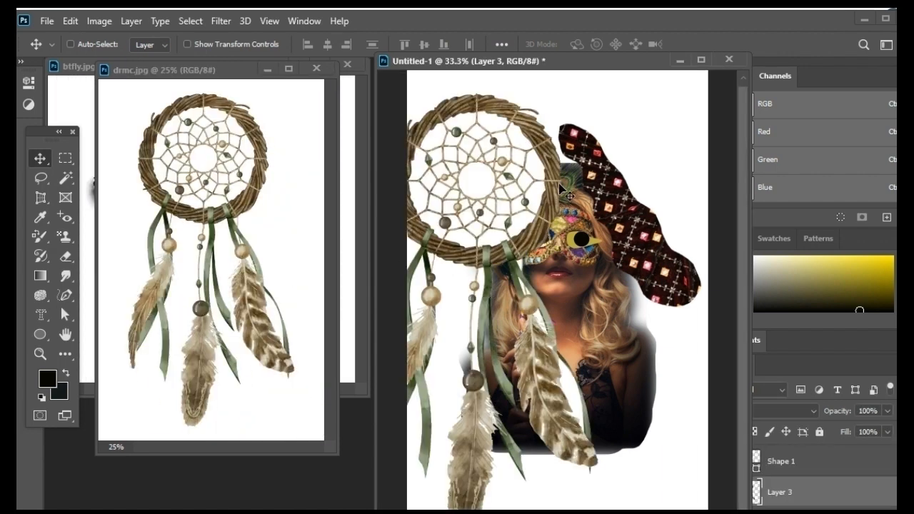
key(ctrl+t)
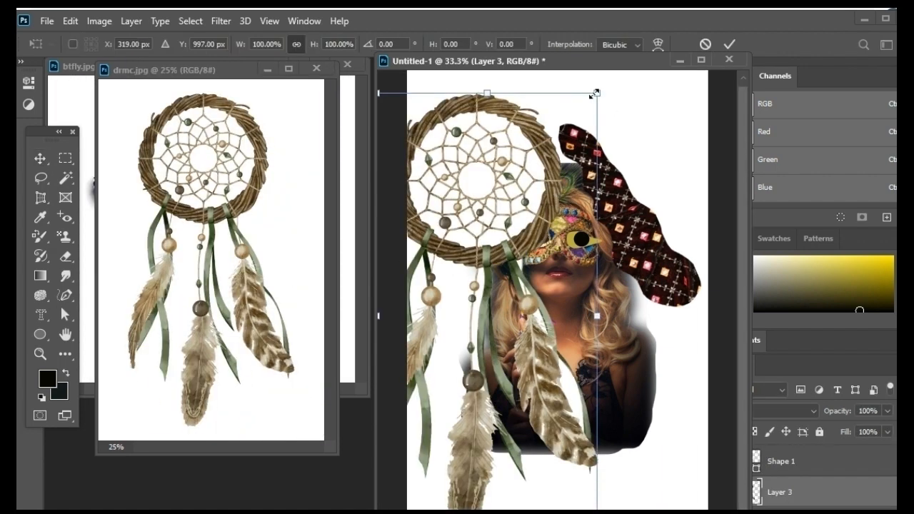
drag(596, 93, 472, 310)
drag(431, 357, 620, 289)
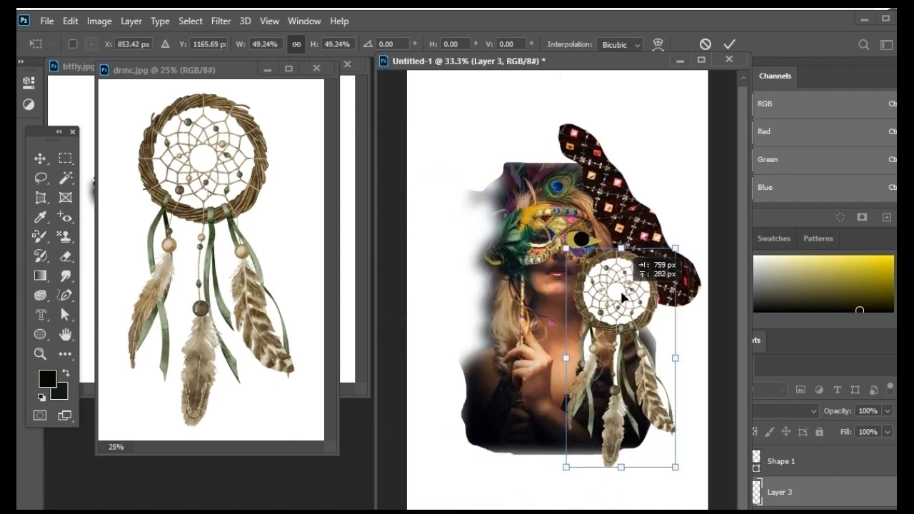
drag(674, 250, 615, 315)
mouse_move(589, 362)
mouse_down()
mouse_move(642, 389)
mouse_move(602, 371)
mouse_up()
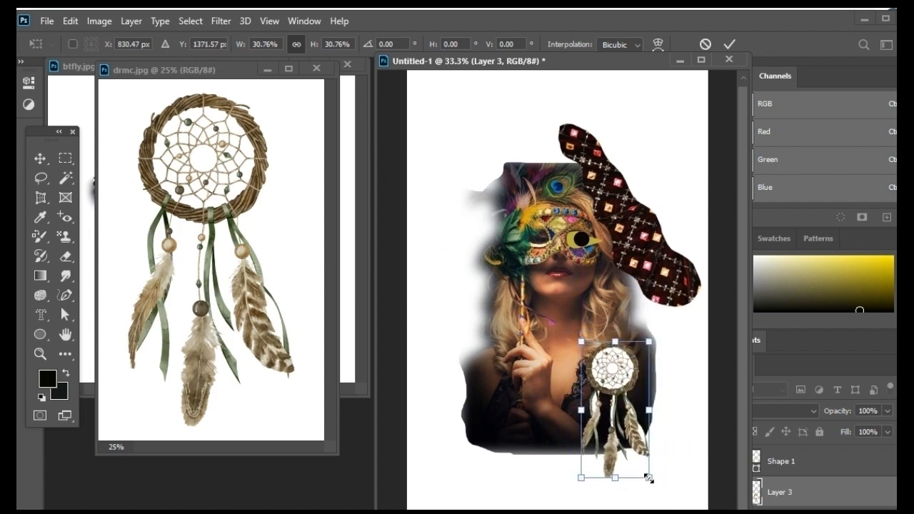
drag(649, 478, 685, 510)
drag(632, 401, 608, 345)
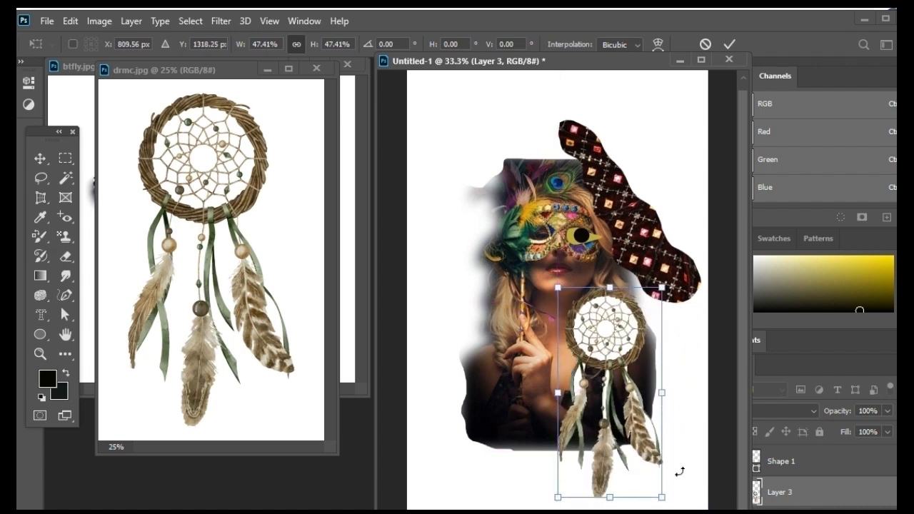
drag(663, 499, 685, 510)
drag(608, 336, 464, 326)
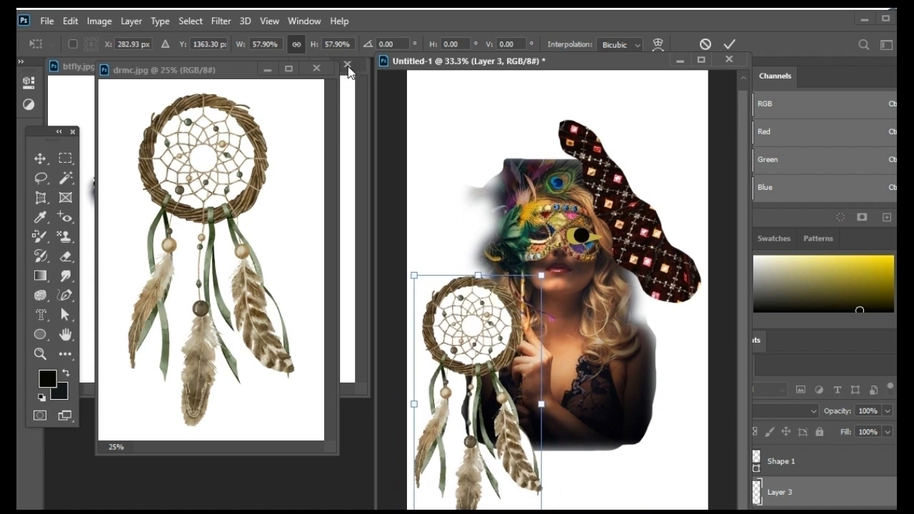
Close drmc.jpg and place the btfly.jpg window beside the Untitled-1 collage
click(316, 68)
drag(170, 68, 159, 97)
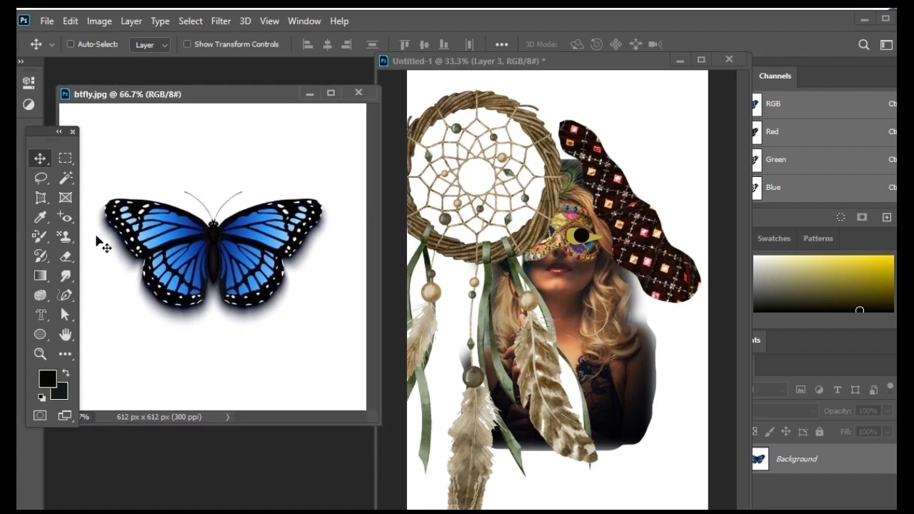
drag(252, 94, 228, 90)
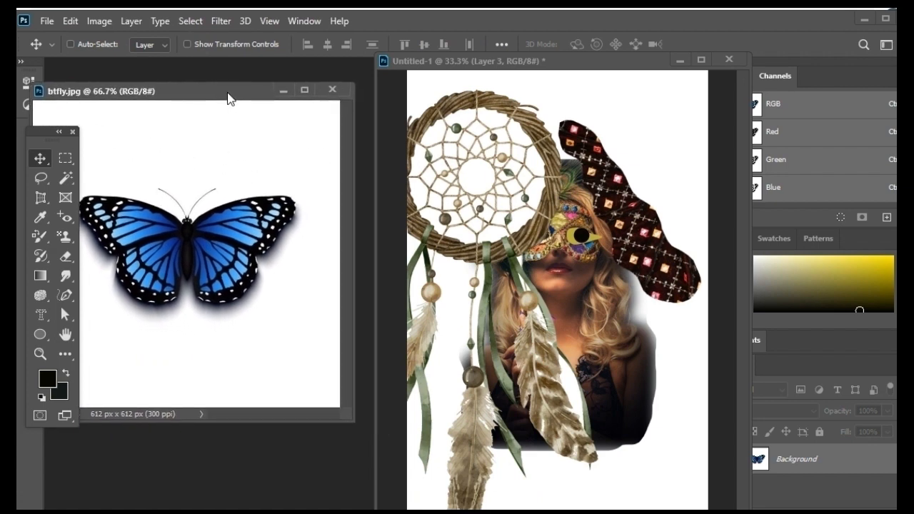
Scale the dream catcher down proportionally to a bit over half its size and place it at the lower left, beside the woman's raised hand
click(492, 200)
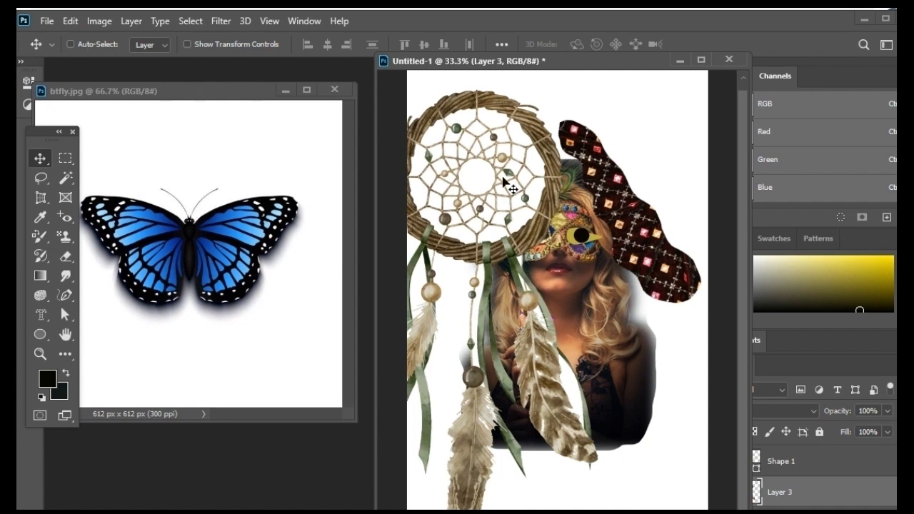
drag(503, 182, 532, 235)
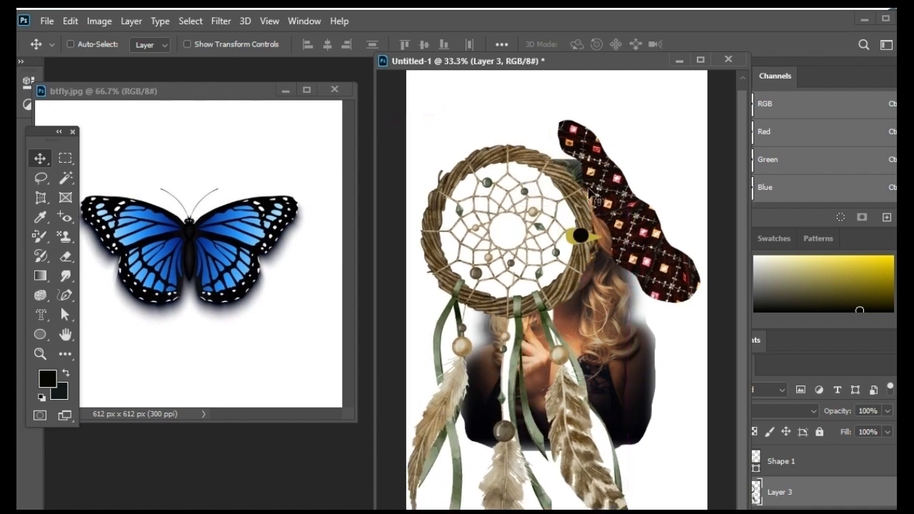
key(ctrl+t)
drag(632, 142, 567, 268)
key(Return)
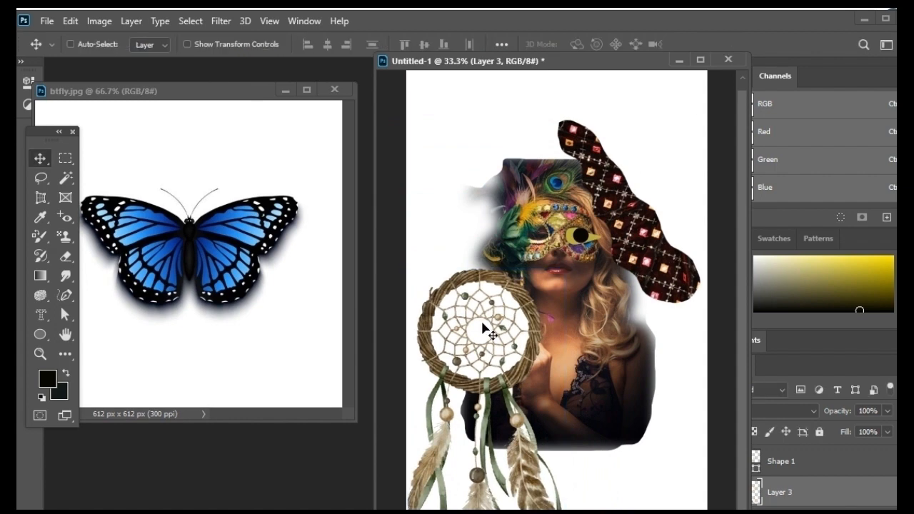
drag(483, 326, 480, 326)
key(ctrl+t)
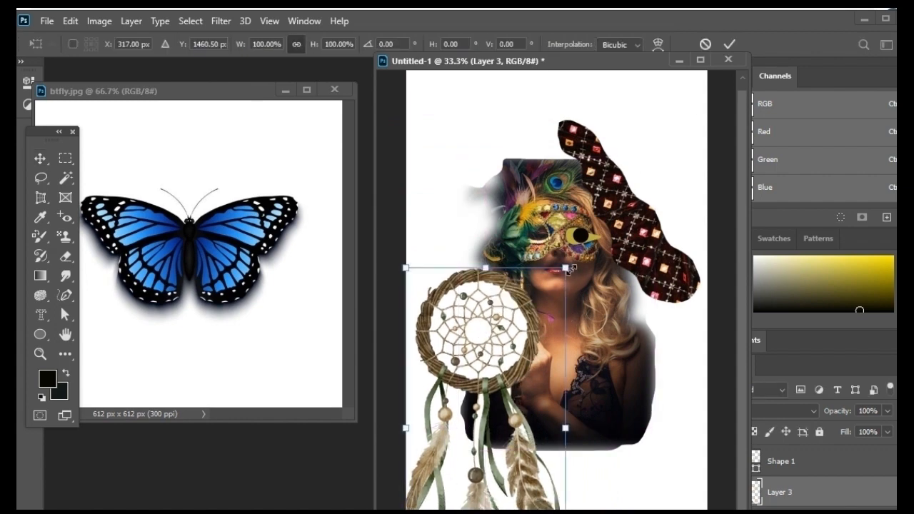
drag(567, 264, 530, 337)
key(Return)
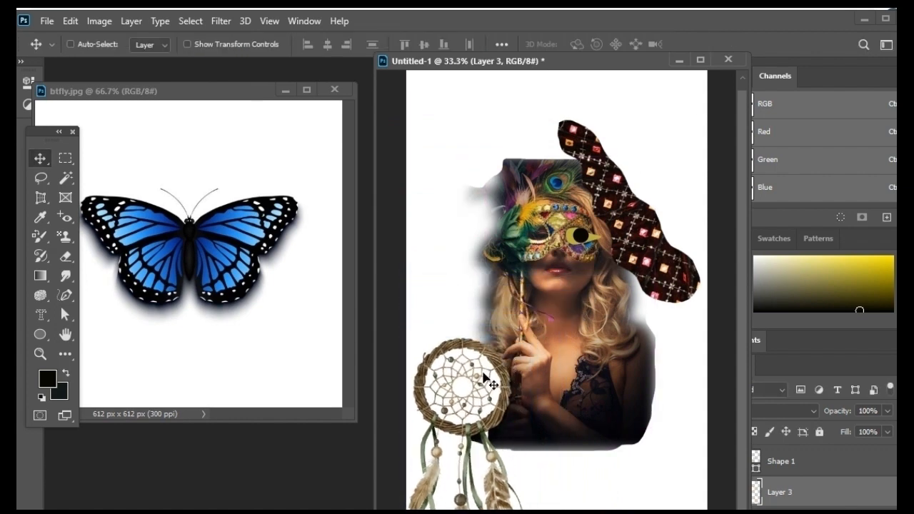
drag(489, 374, 492, 328)
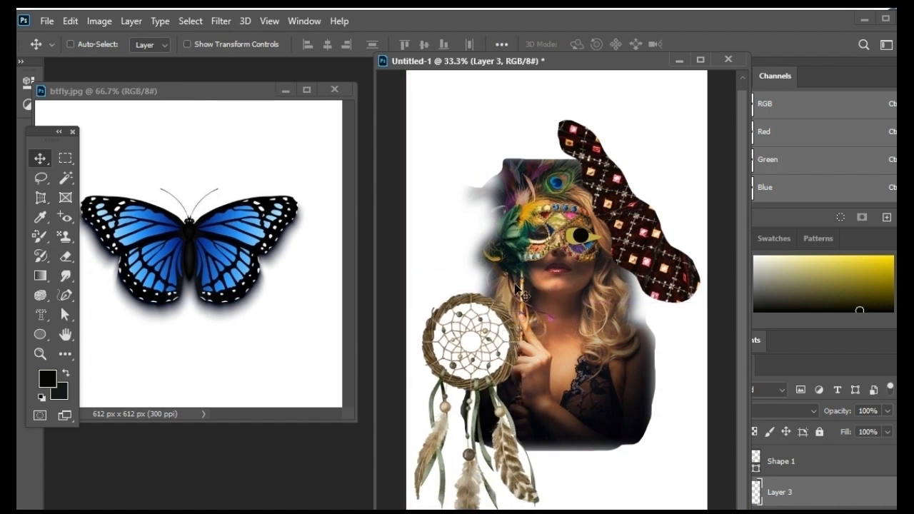
Select the butterfly in btfly.jpg by inverting a Magic Wand selection of its white background, and move it into Untitled-1
click(210, 249)
click(65, 178)
click(196, 151)
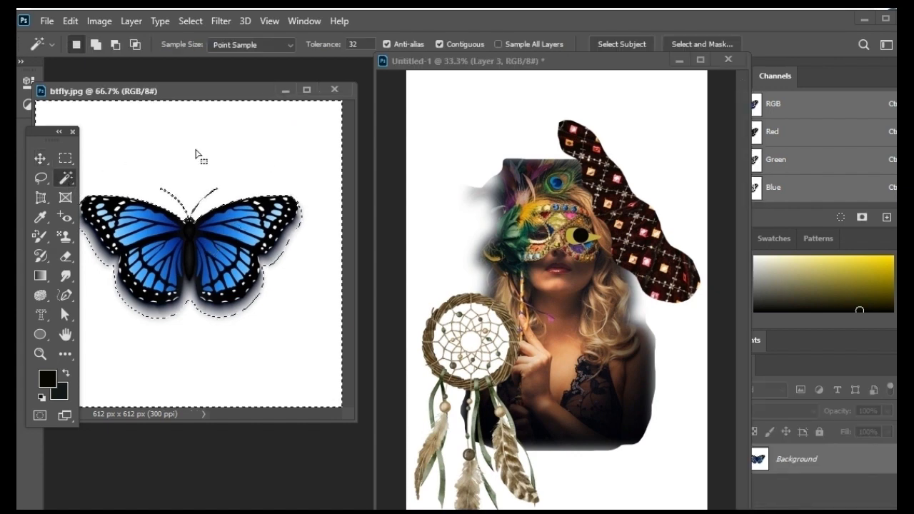
right_click(239, 153)
click(302, 353)
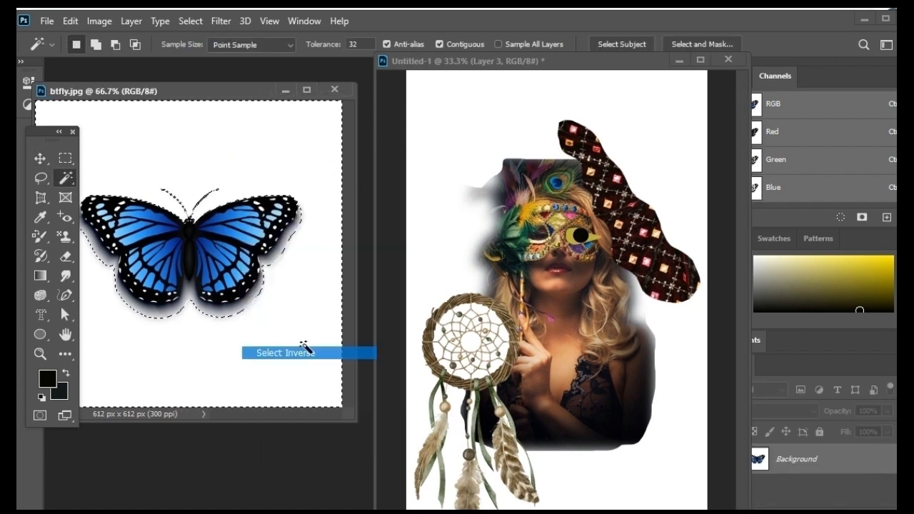
click(41, 159)
drag(271, 250, 494, 158)
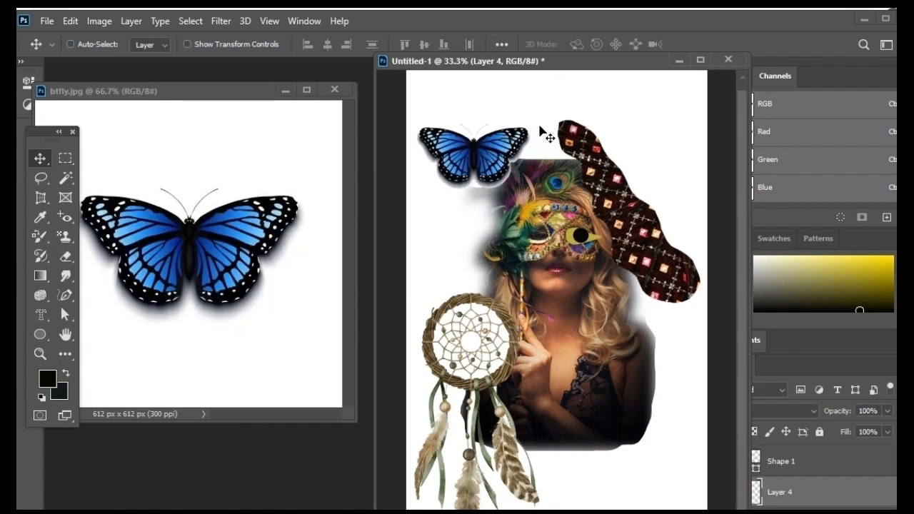
Scale the butterfly to 84% and place it tilted counterclockwise on the woman's chest
key(ctrl+t)
drag(533, 118, 515, 131)
drag(461, 169, 576, 416)
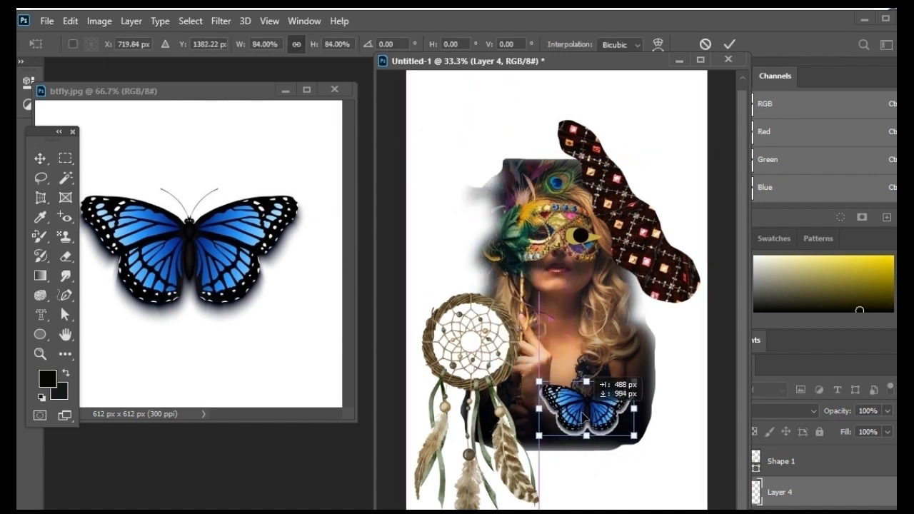
drag(624, 377, 653, 321)
drag(613, 402, 622, 422)
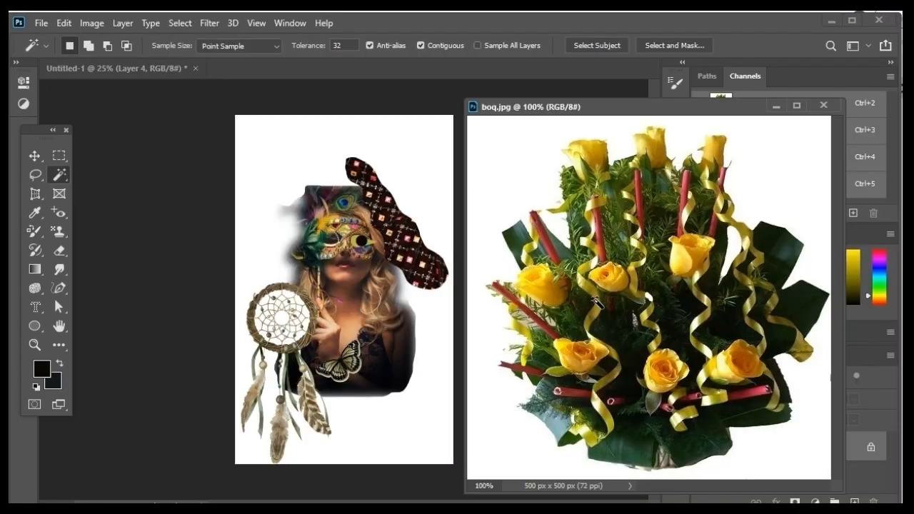
Select the rose bouquet in boq.jpg by inverting a Magic Wand selection of its white background, move it into Untitled-1 and close boq.jpg
right_click(65, 173)
click(138, 199)
click(519, 177)
right_click(519, 178)
click(565, 364)
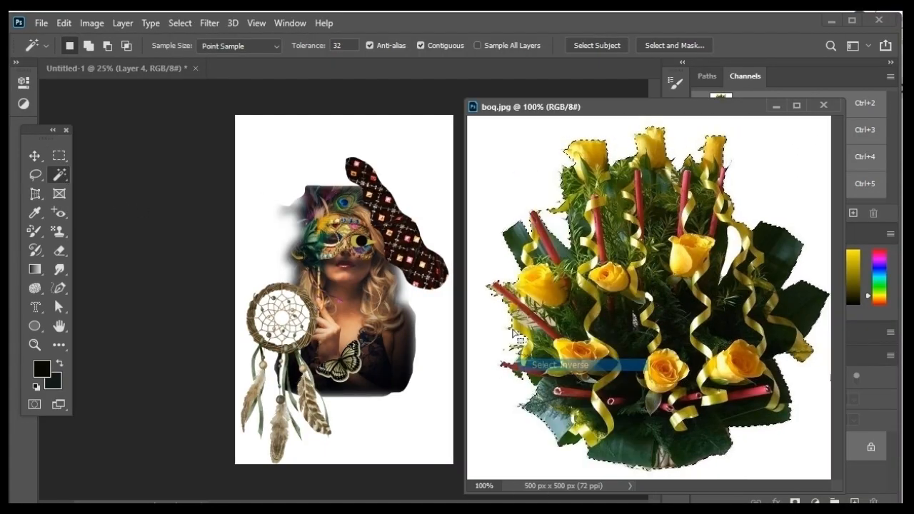
click(34, 156)
drag(682, 271, 306, 175)
click(824, 105)
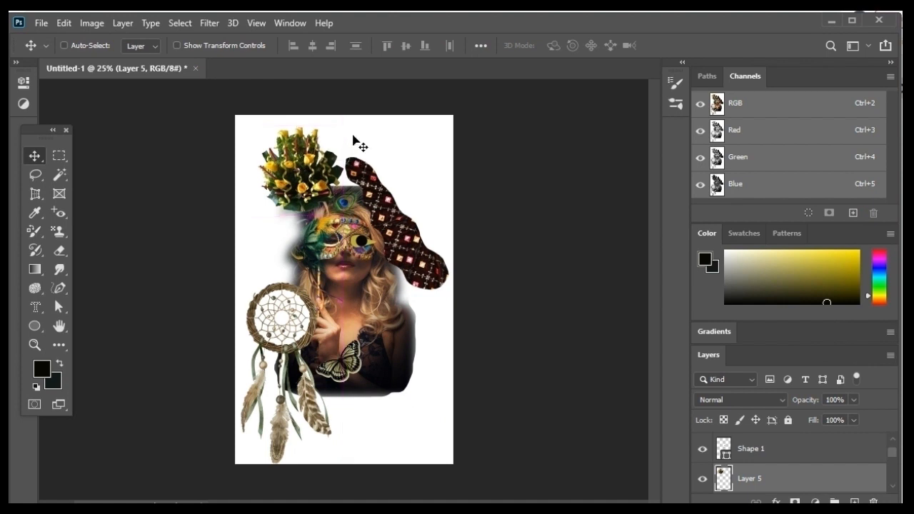
Enlarge the bouquet to about one and a half times its size over the woman's head, and move its layer directly above Background
key(ctrl+t)
drag(347, 123, 400, 111)
drag(316, 170, 333, 194)
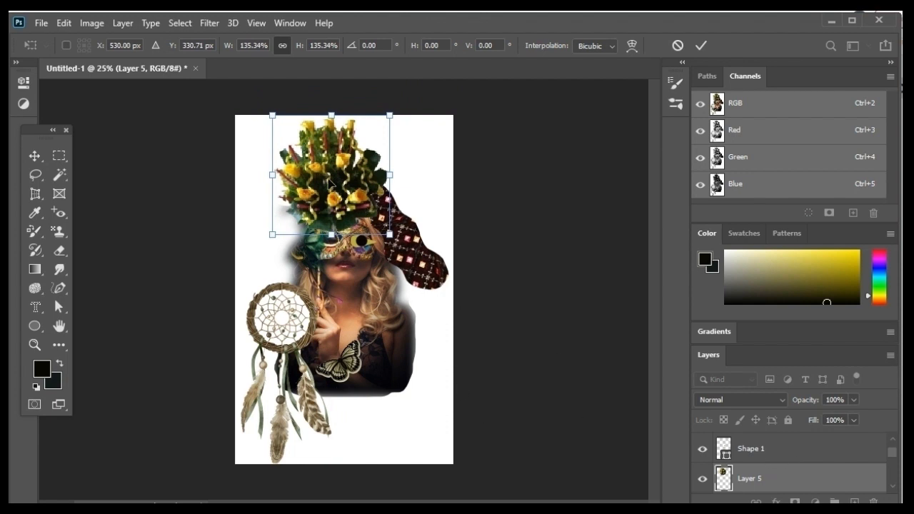
drag(391, 116, 416, 105)
drag(333, 184, 358, 223)
key(Return)
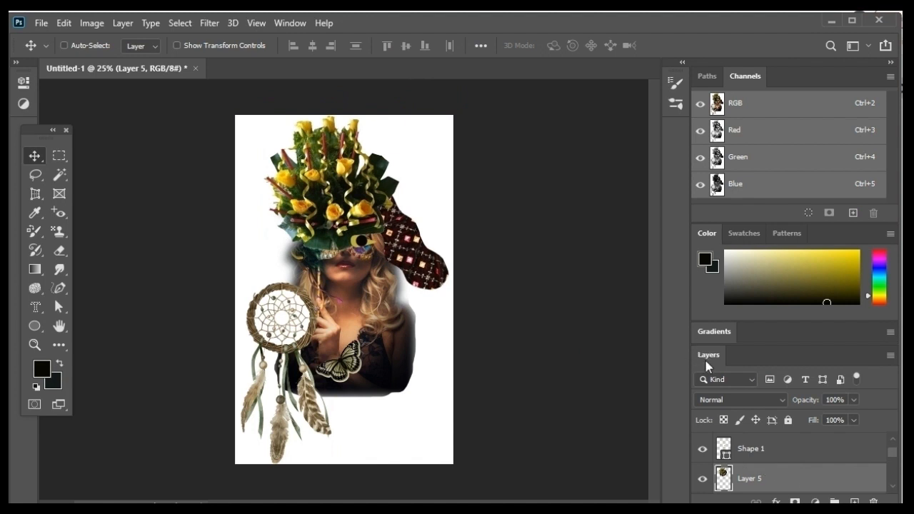
drag(705, 361, 572, 109)
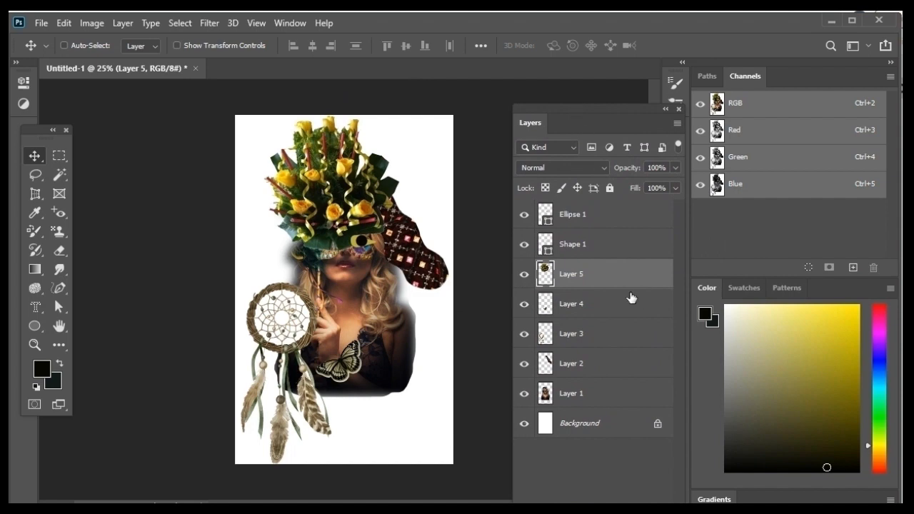
drag(620, 283, 618, 413)
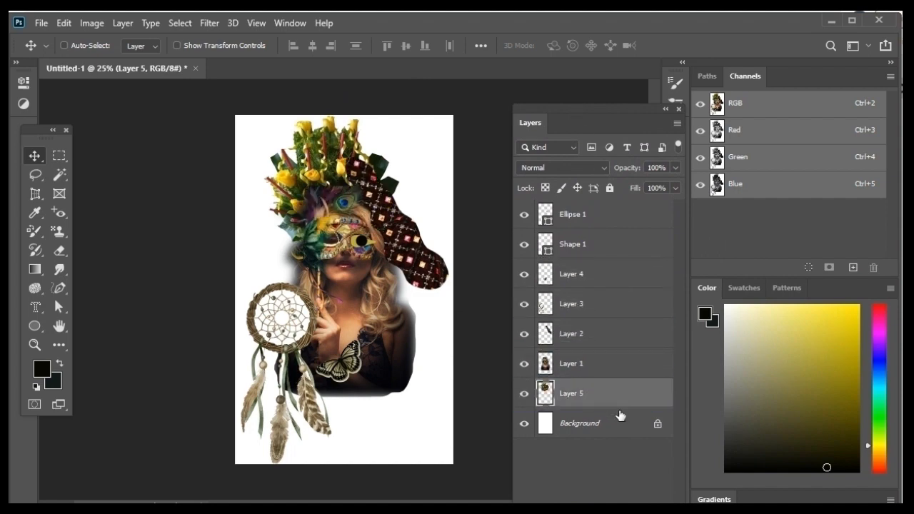
Scale the bouquet to 110.56%, rotate it by -26.19° and position it behind the upper left of the woman's head
key(ctrl+t)
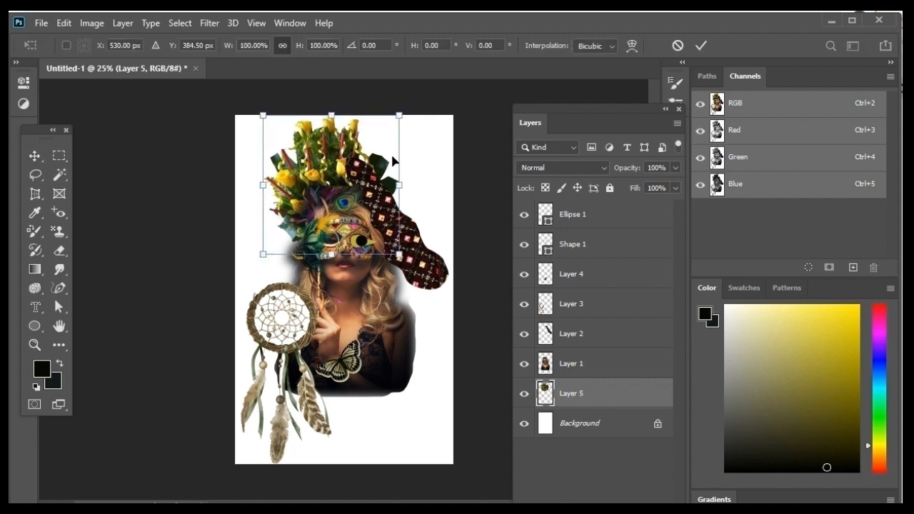
drag(418, 113, 366, 93)
drag(325, 170, 317, 169)
drag(354, 91, 372, 74)
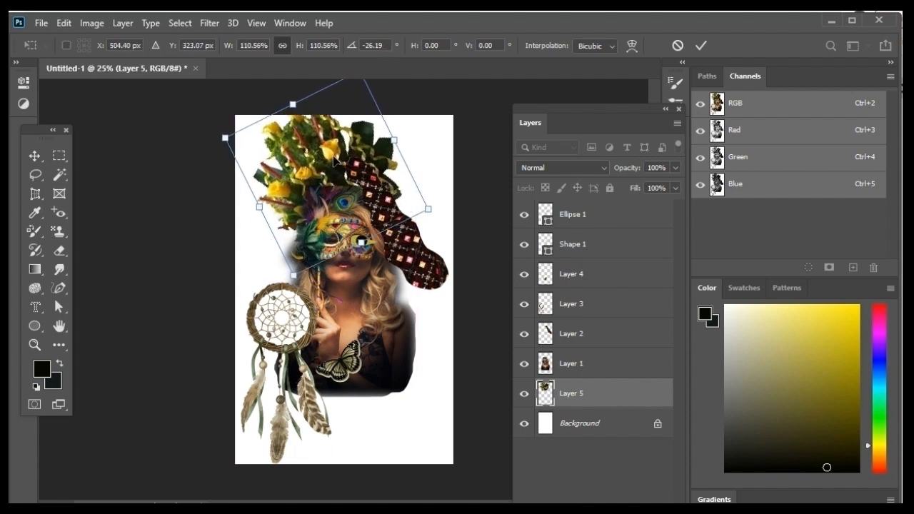
drag(325, 153, 319, 175)
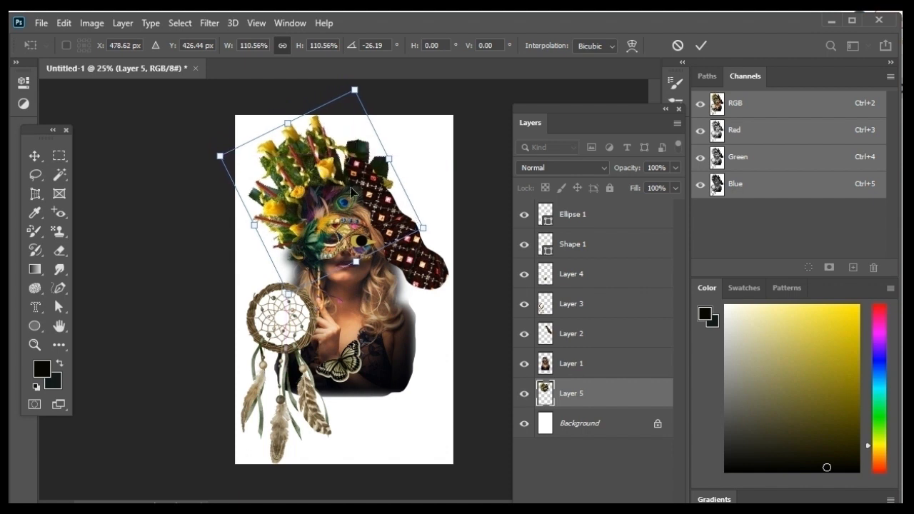
key(Return)
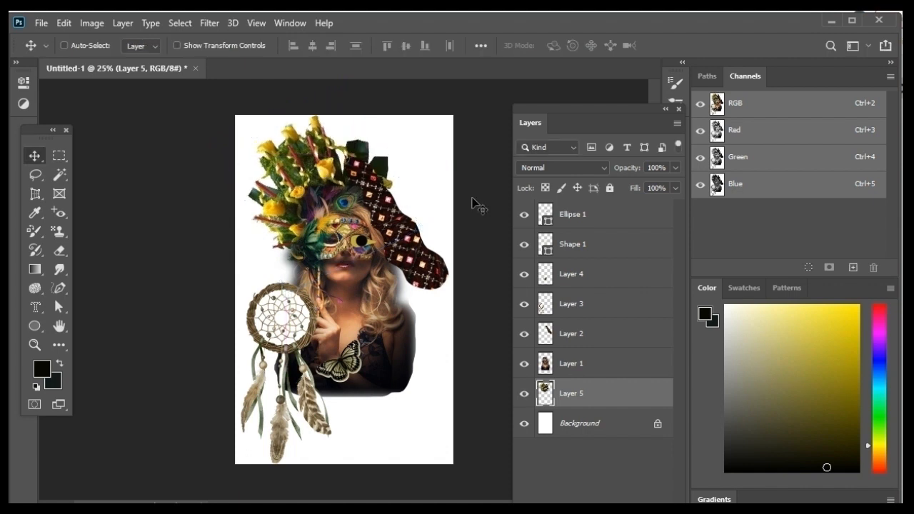
Select the Background layer and set the background colour to yellow sampled from a rose in the bouquet
click(590, 427)
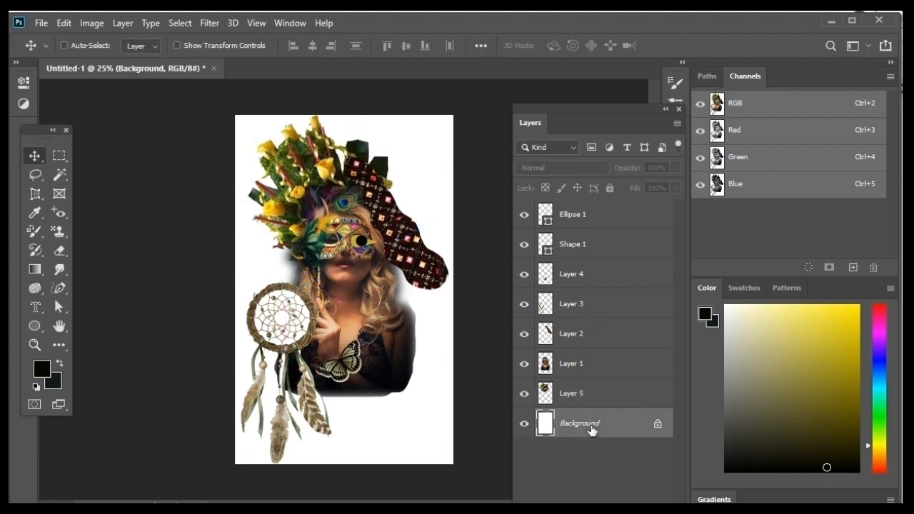
click(60, 381)
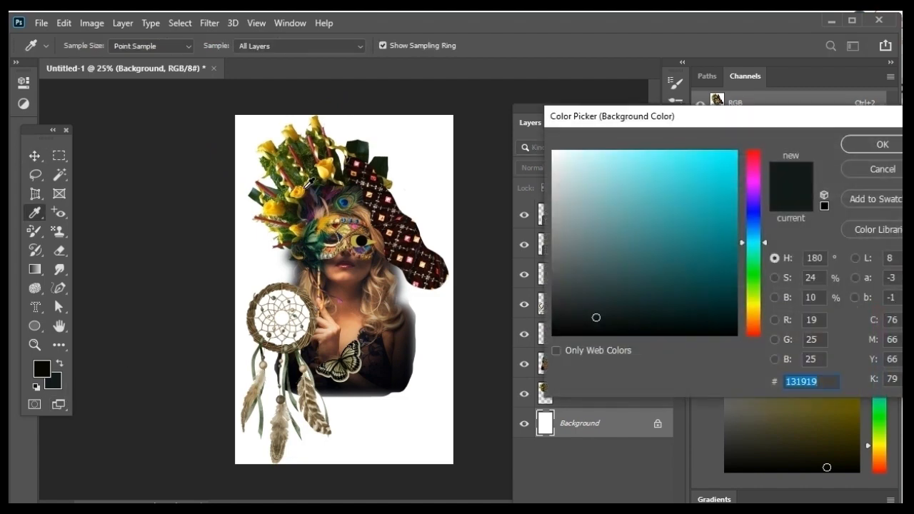
click(298, 191)
click(897, 139)
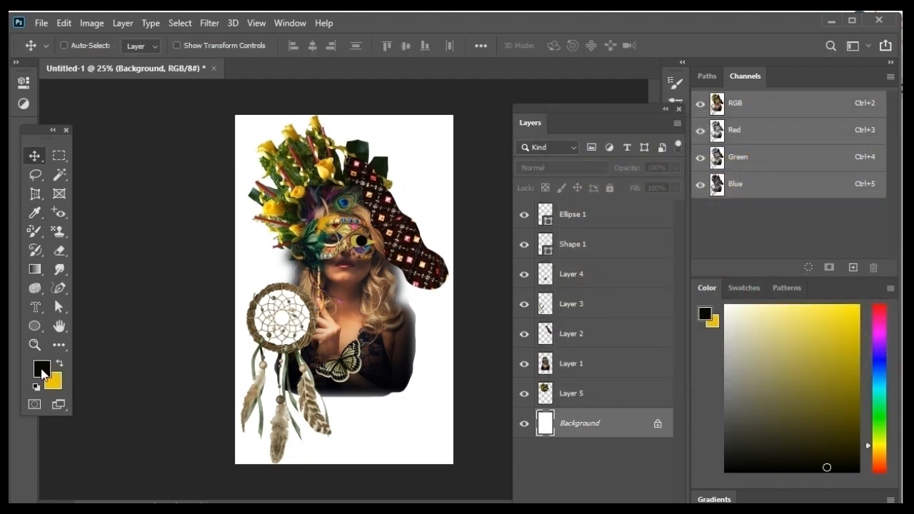
Set the foreground colour to a pinkish red sampled from a gem on the patterned fabric strip
click(42, 370)
click(413, 239)
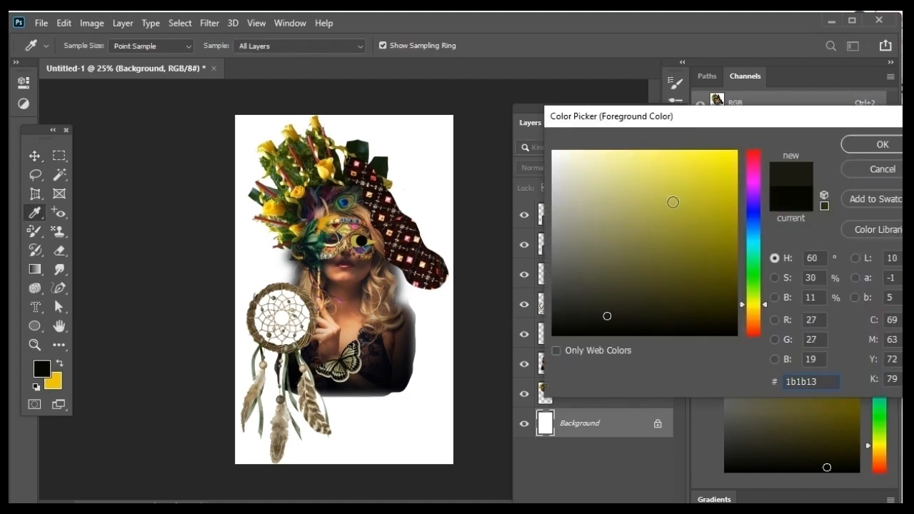
click(410, 239)
click(883, 144)
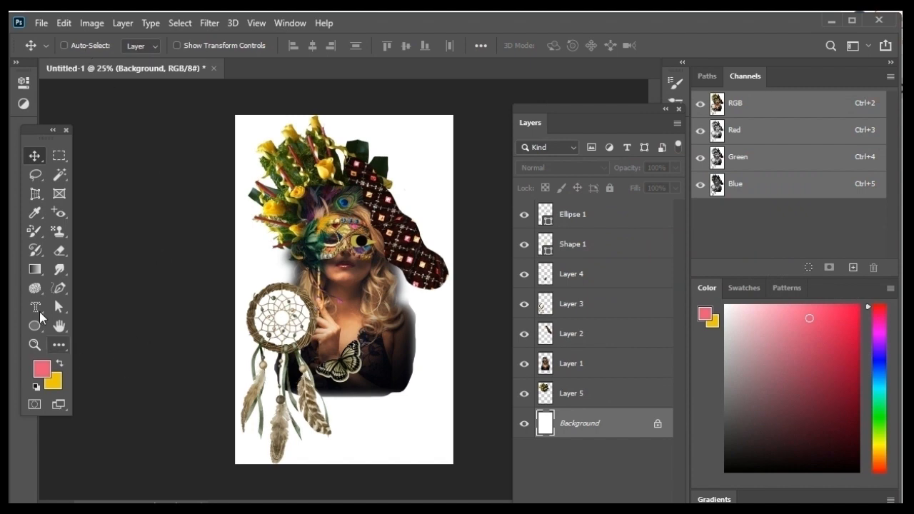
Set up the Gradient tool with the foreground-to-background preset and the radial style
click(34, 269)
click(118, 46)
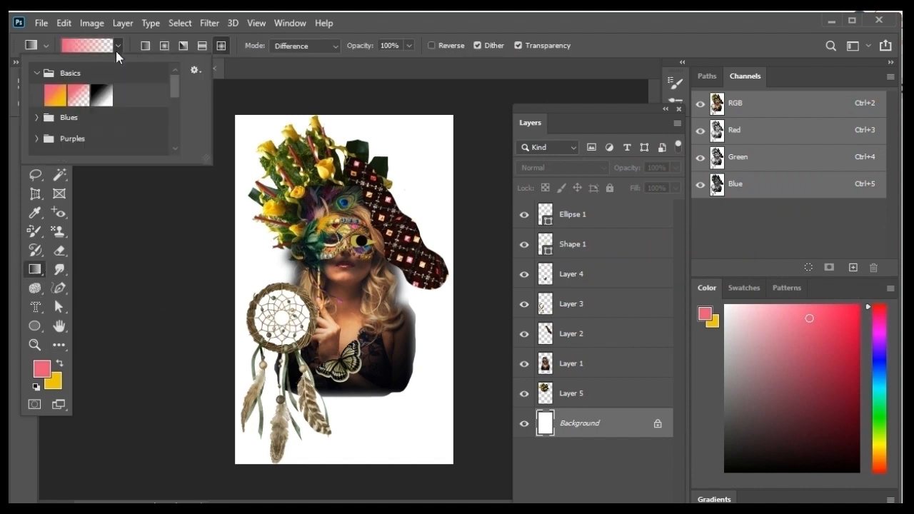
click(55, 94)
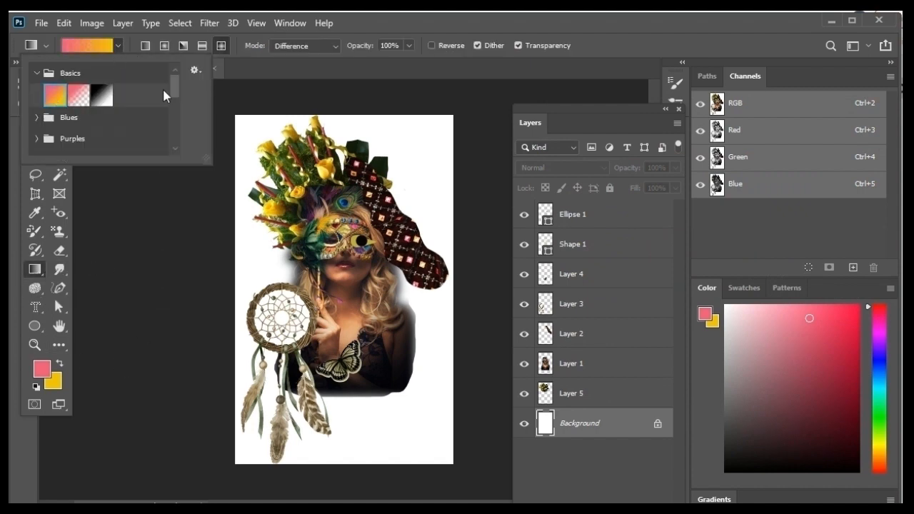
click(165, 46)
Try the radial gradient on the Background in Difference mode, switch the mode to Normal for another trial, and undo both fills
drag(397, 434, 316, 134)
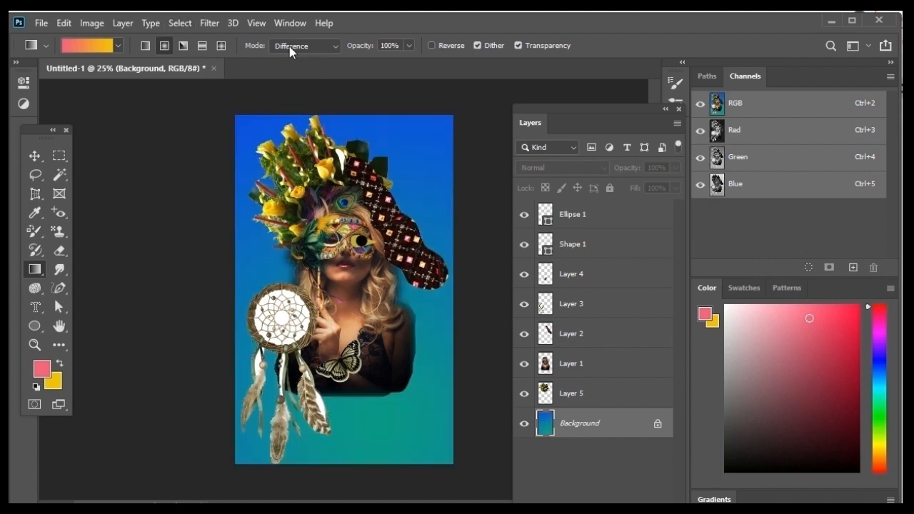
key(ctrl+z)
click(333, 46)
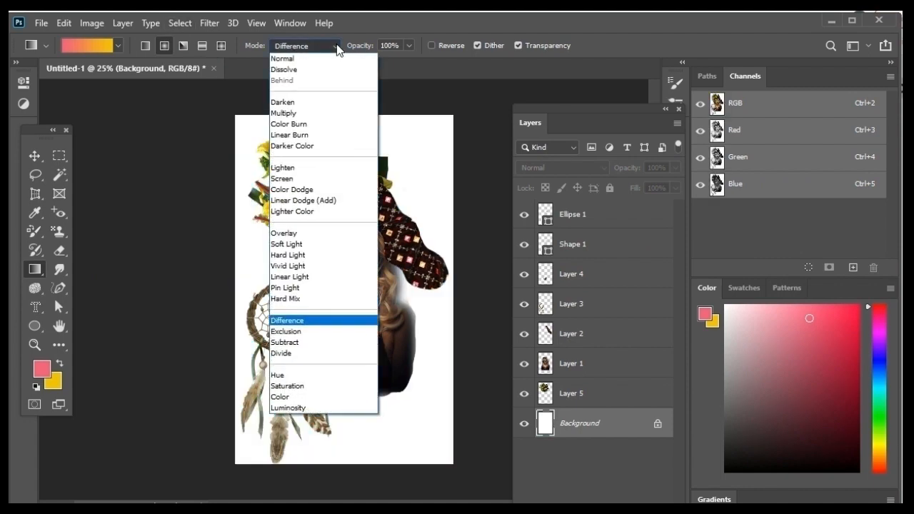
click(293, 58)
drag(404, 412, 214, 107)
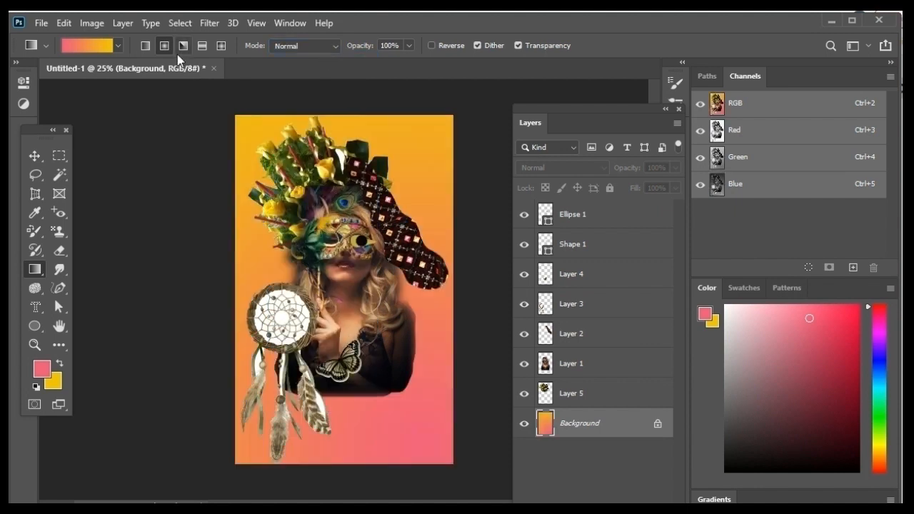
key(ctrl+z)
Set the background colour to the foreground's pinkish red and the foreground colour to near-black
click(52, 379)
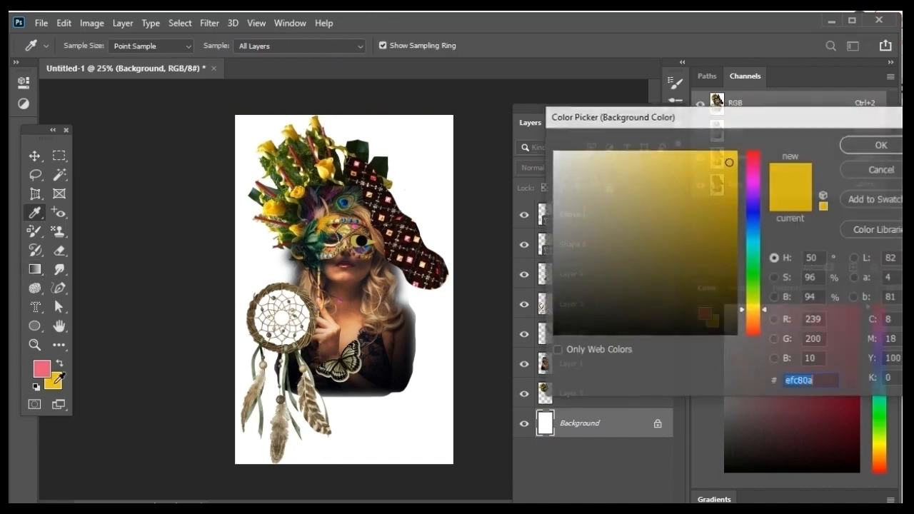
click(42, 369)
key(Return)
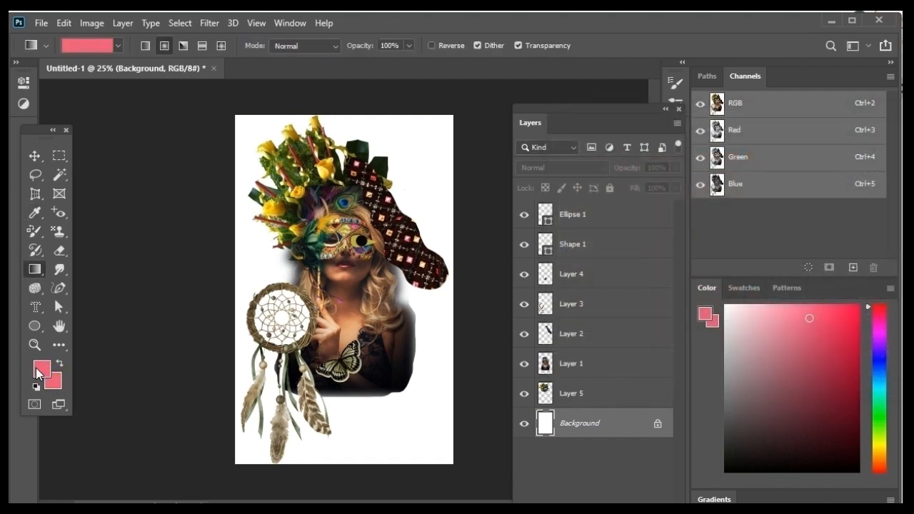
click(42, 368)
click(611, 327)
click(885, 145)
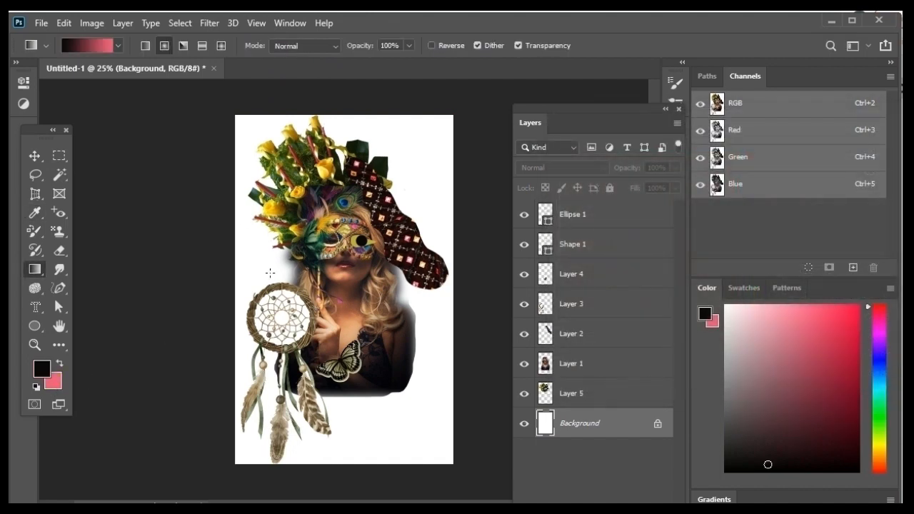
Try several radial near-black-to-pinkish-red gradients on the Background from the lower right of the canvas toward its upper left
drag(414, 443, 176, 126)
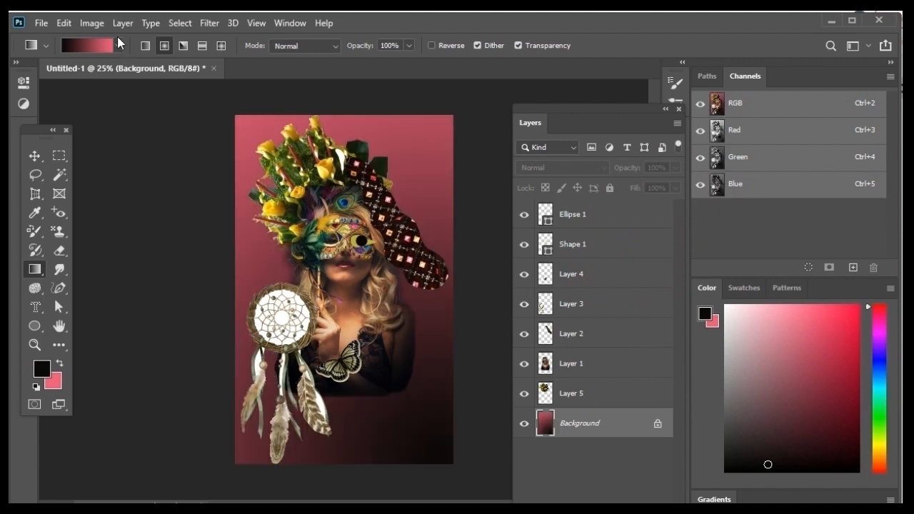
drag(412, 424, 194, 118)
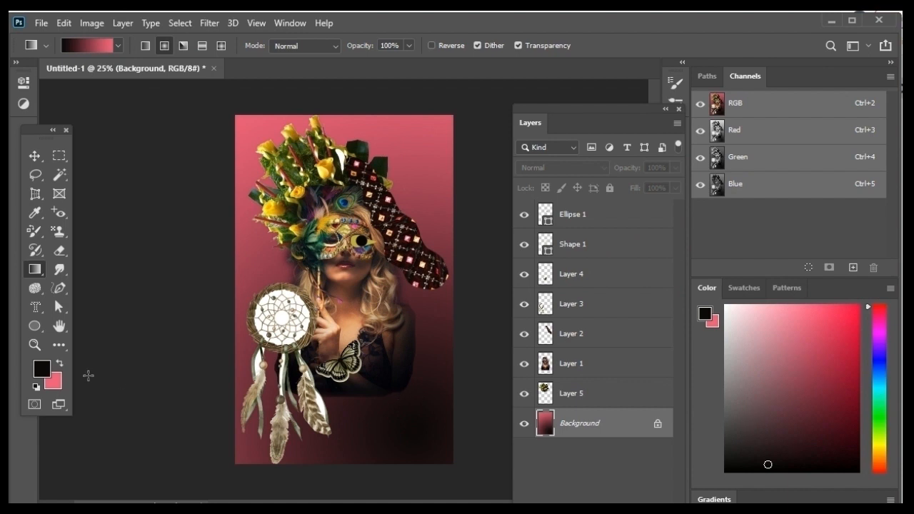
drag(390, 416, 212, 165)
drag(387, 408, 86, 20)
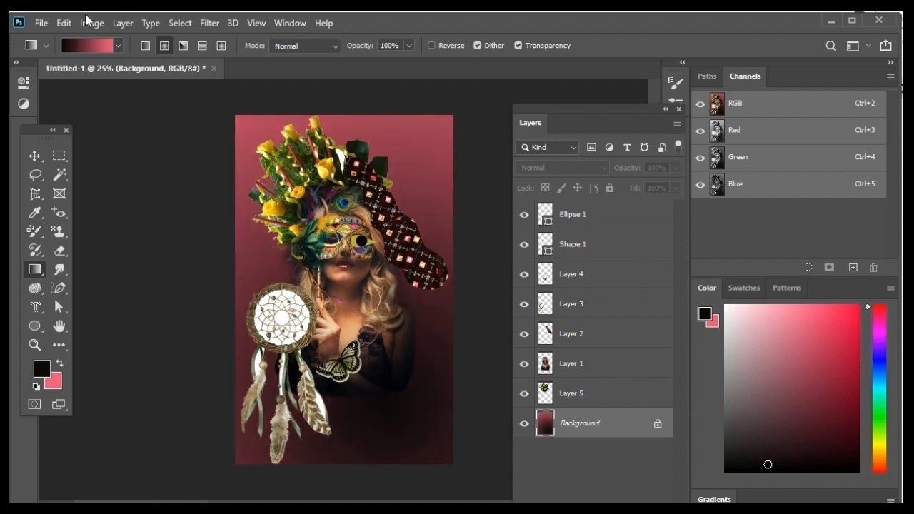
drag(398, 402, 108, 78)
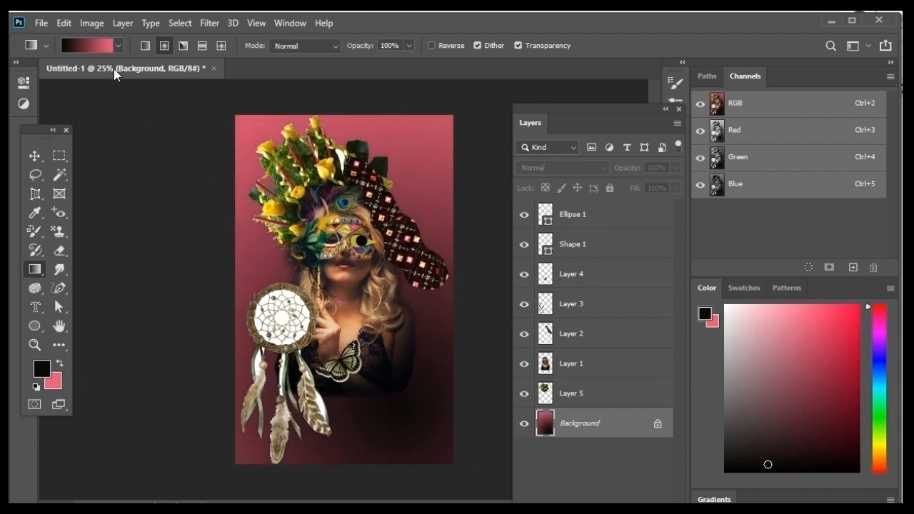
Set the foreground colour to black (000000) and fill the Background with a linear gradient from the canvas's lower right toward its upper left
click(145, 45)
drag(412, 405, 158, 106)
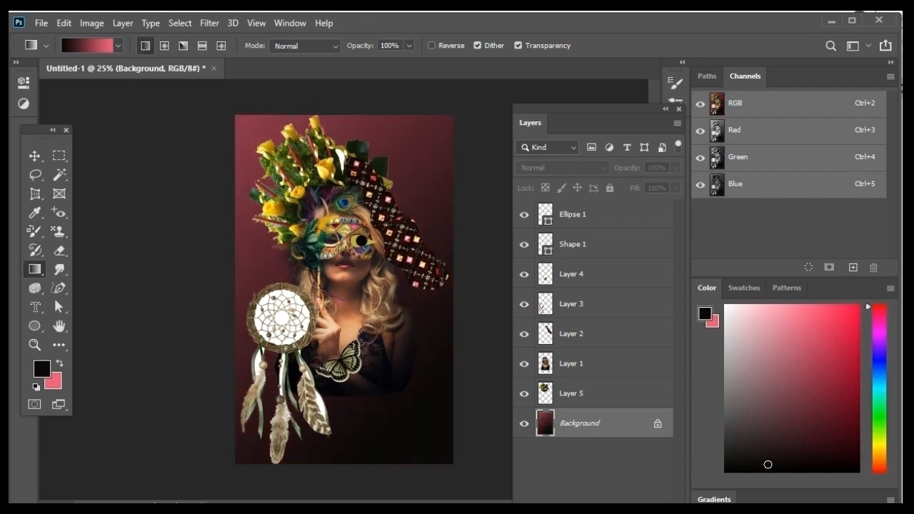
click(42, 372)
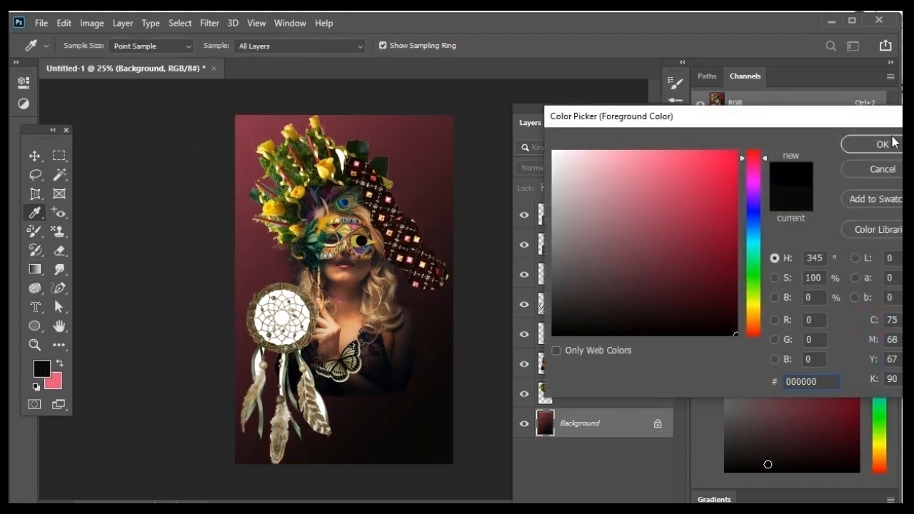
click(892, 143)
drag(421, 448, 284, 266)
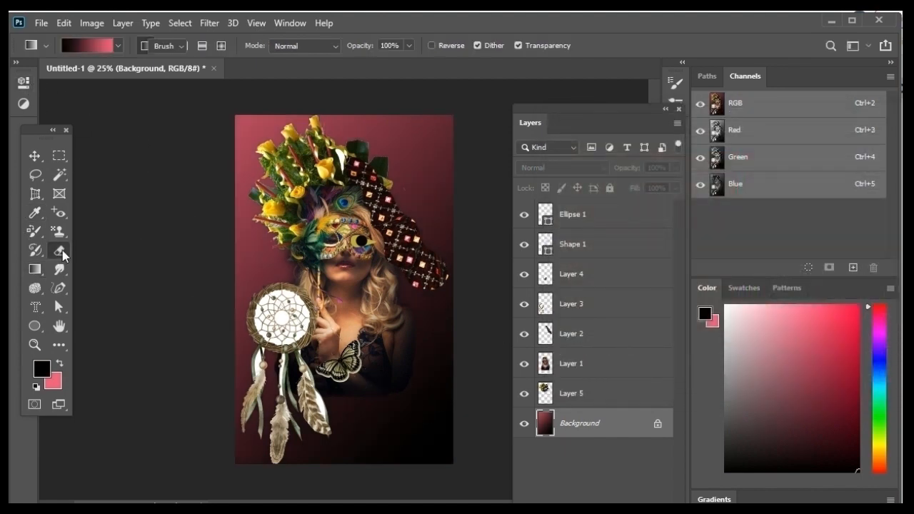
Choose the Eraser tool for the woman's layer, Layer 1, and enlarge its brush to 250
drag(60, 250, 107, 251)
click(107, 252)
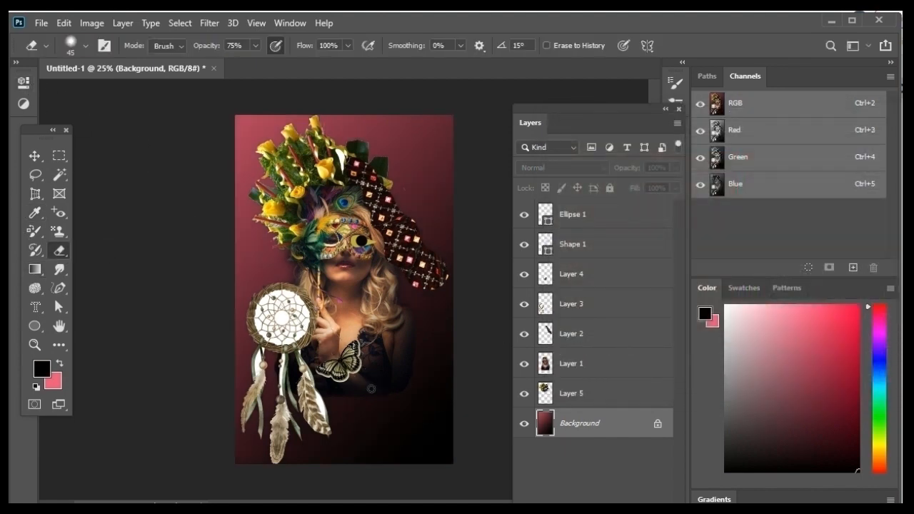
click(581, 366)
key(bracketright)
key(bracketright)
key(bracketright)
key(bracketright)
key(bracketright)
key(bracketright)
key(bracketright)
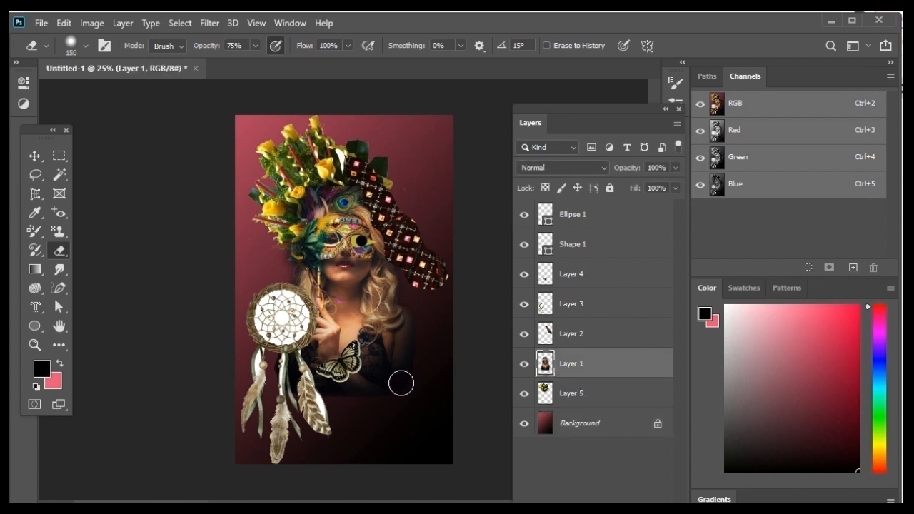
Fade the woman's lower body and outer edges into the background, erasing at 39% and 48% opacity
click(254, 46)
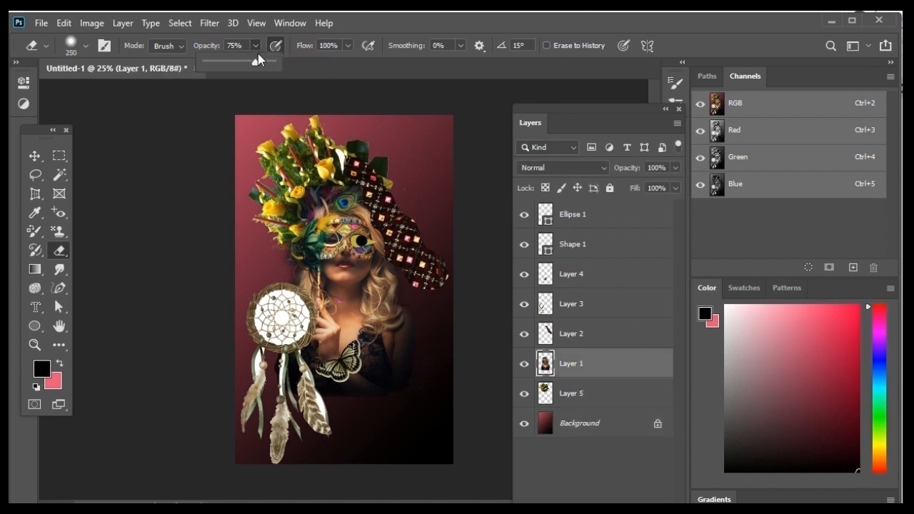
drag(247, 66, 231, 64)
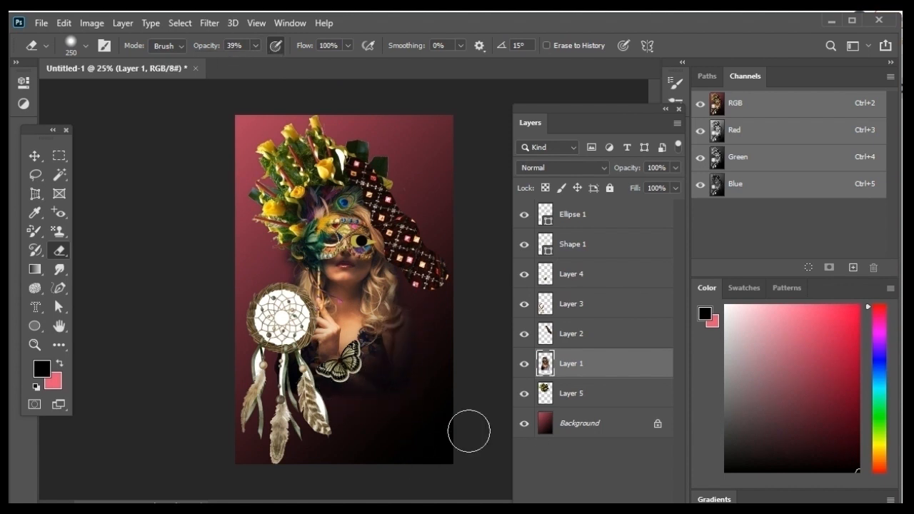
click(255, 45)
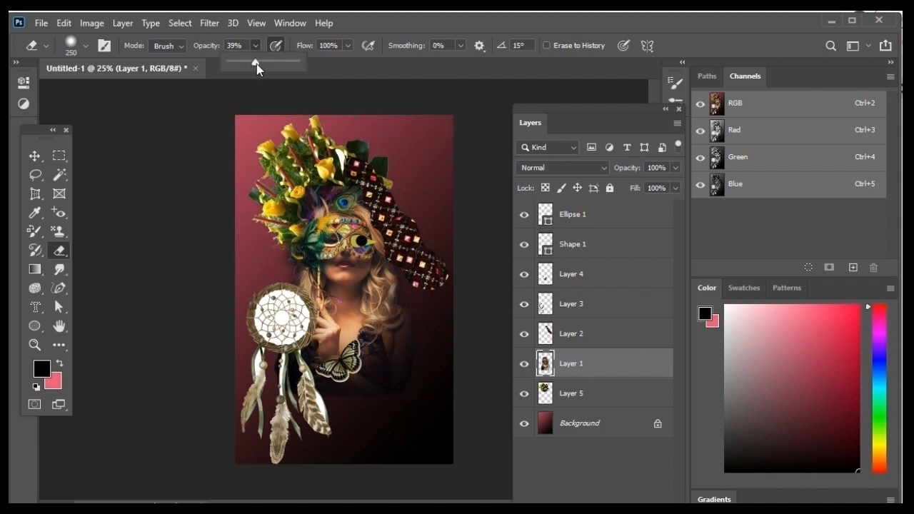
drag(256, 64, 263, 63)
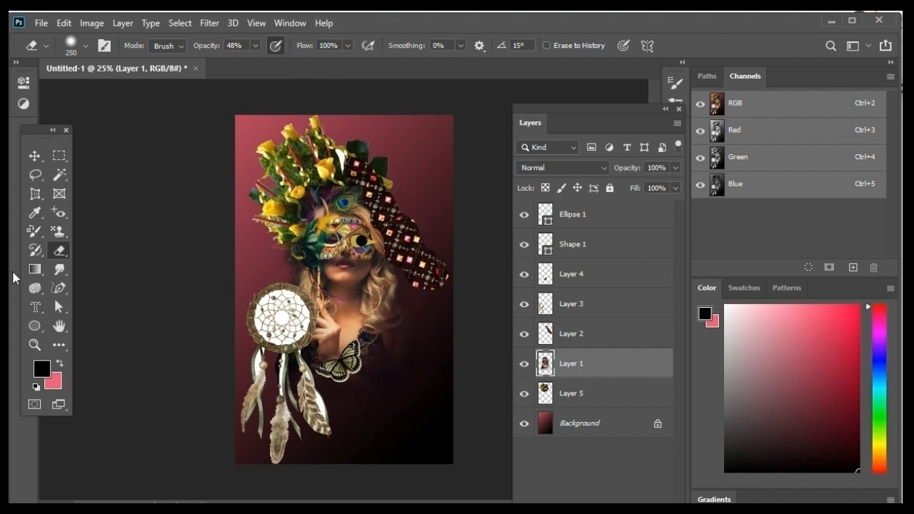
Remove the white areas between the dream catcher's feathers and in its web openings on Layer 3 with the Magic Eraser
right_click(61, 252)
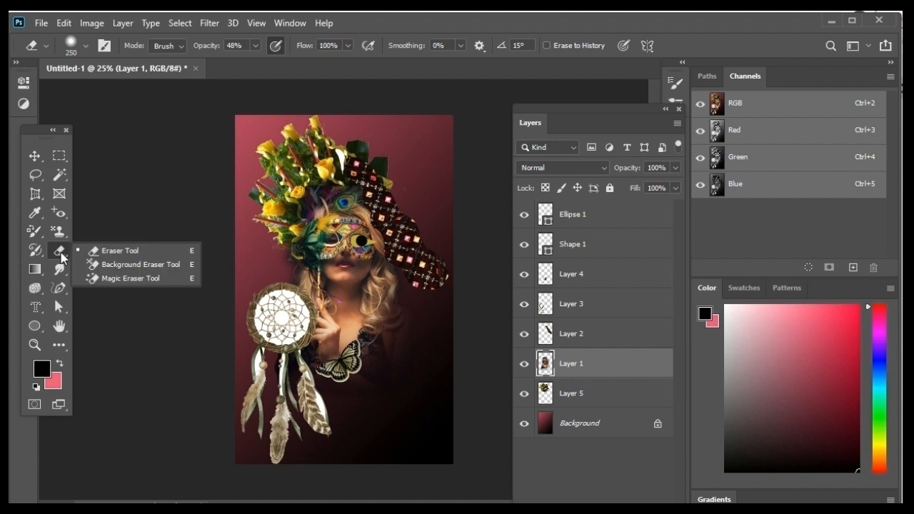
click(103, 278)
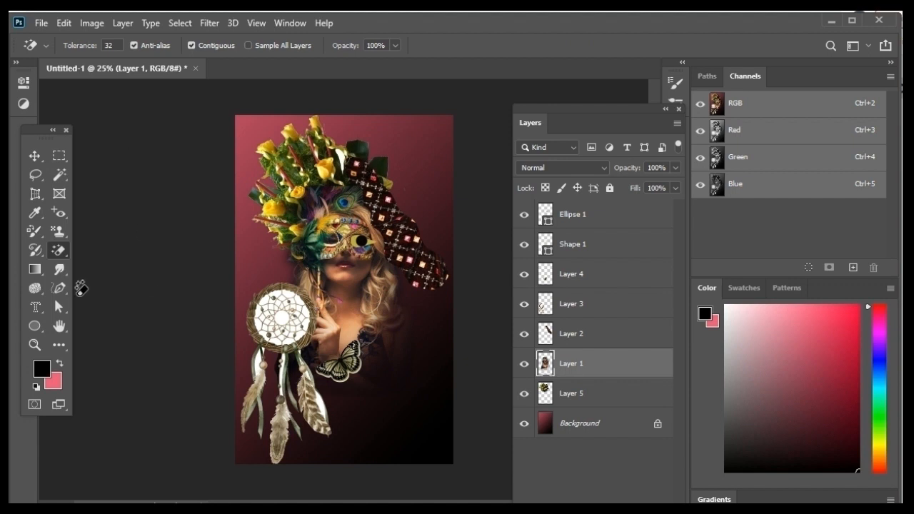
click(286, 315)
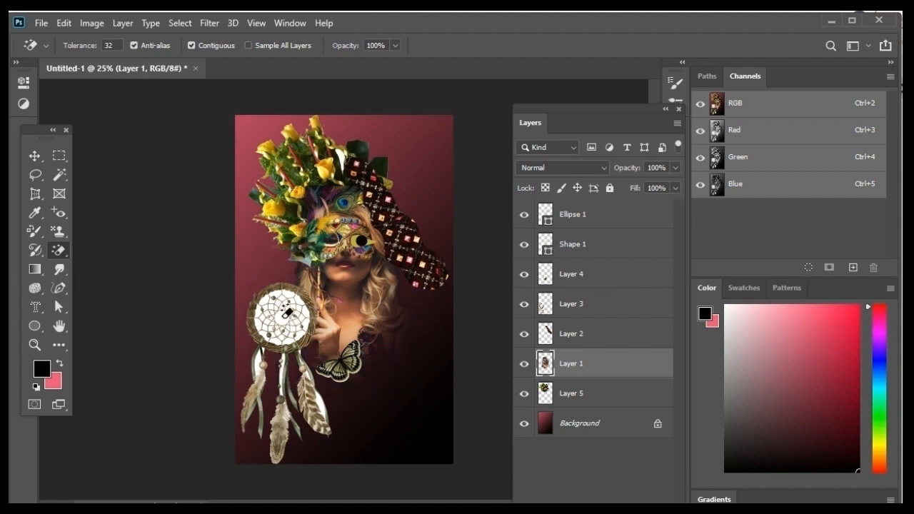
click(598, 305)
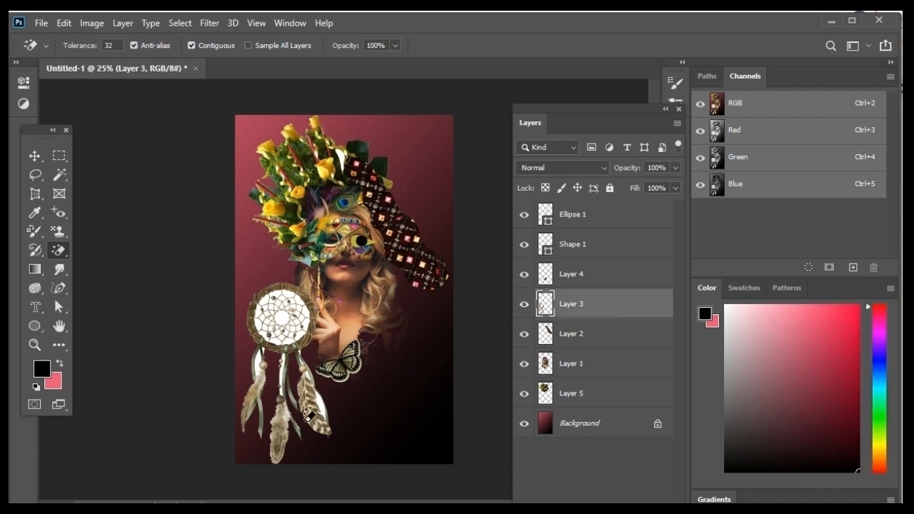
click(280, 322)
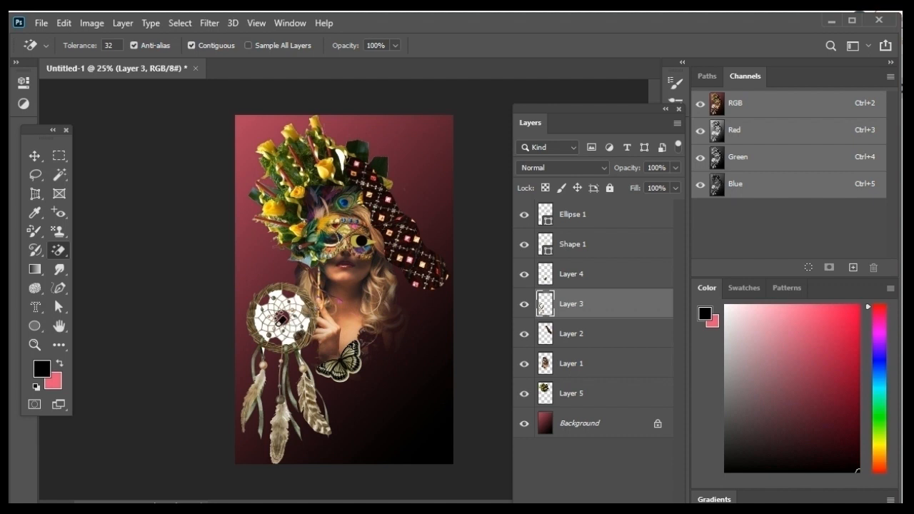
click(262, 320)
click(277, 314)
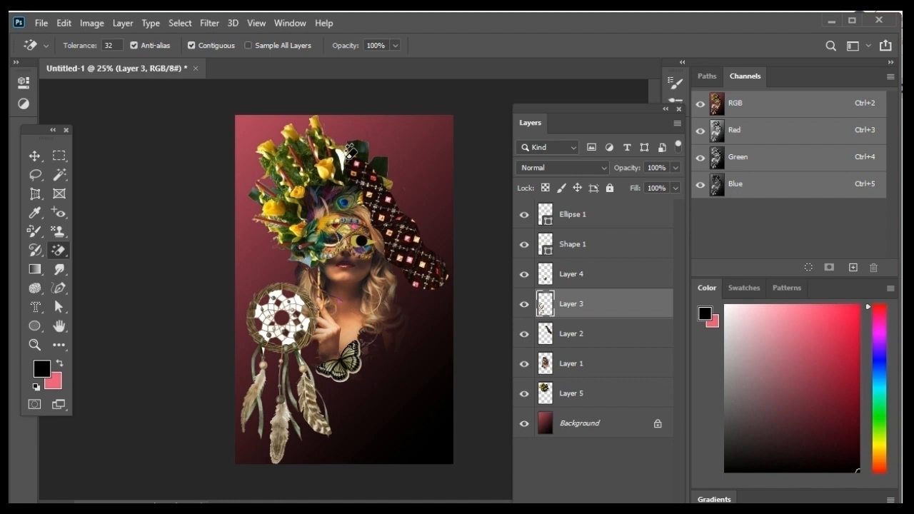
Select the bouquet's layer, Layer 5, to erase the leftover white between its leaves, and move the Layers panel aside
click(598, 395)
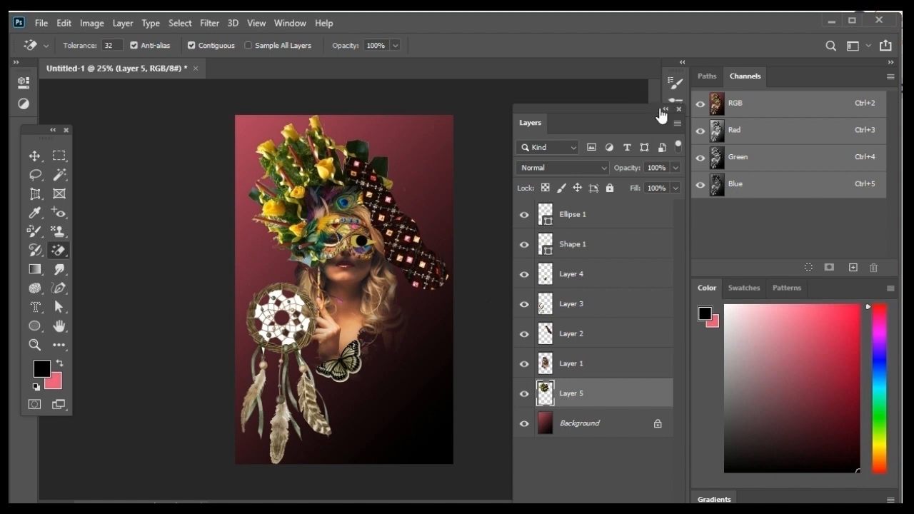
drag(641, 112, 749, 105)
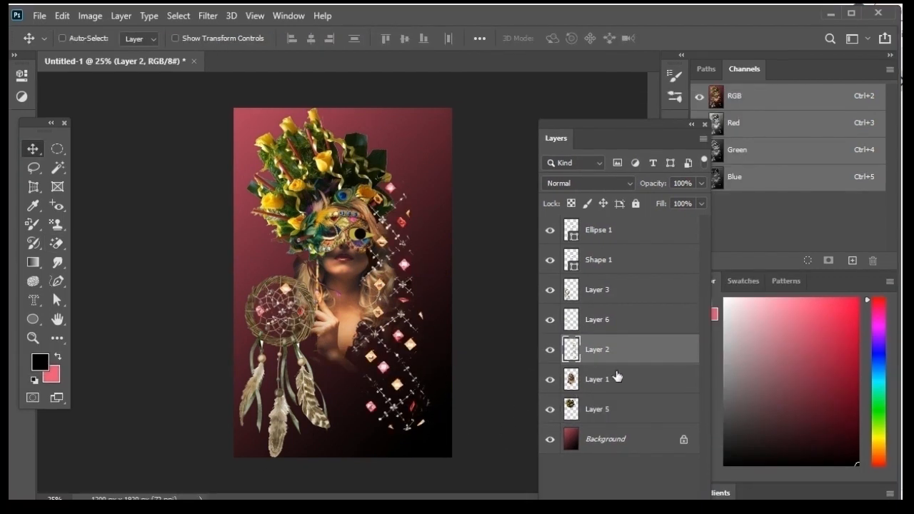
Rename the gem pattern's layer, Layer 2, as Mirrors
double_click(612, 349)
text(Mirrors)
click(669, 387)
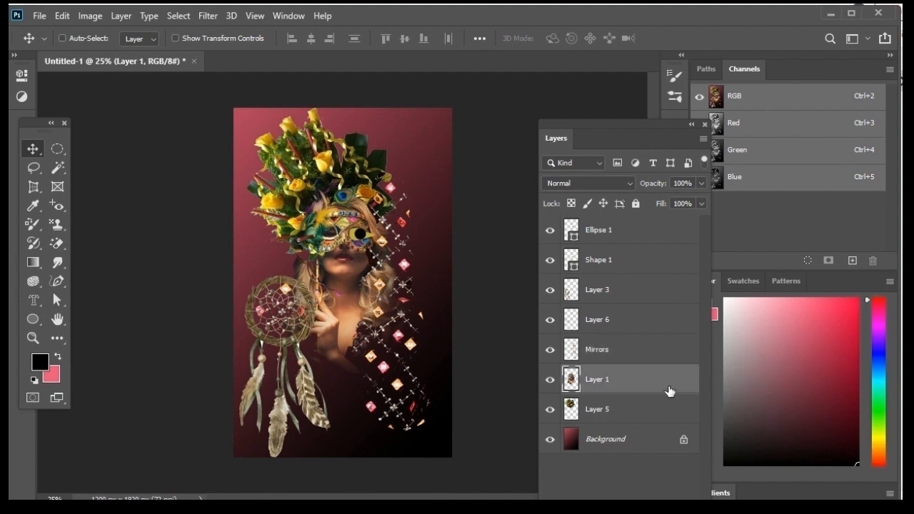
Copy an elliptical area of the lower gems on the Mirrors layer to a new layer and move the copy over the dream catcher
click(608, 352)
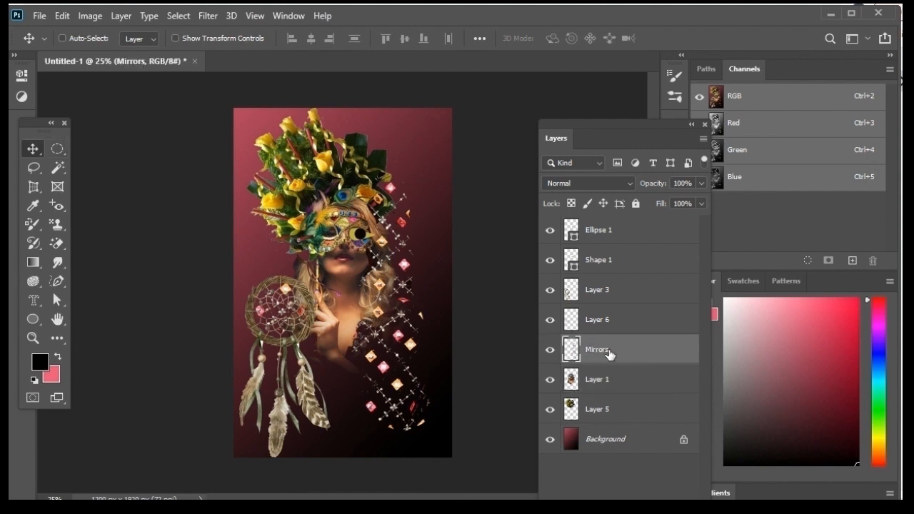
click(59, 147)
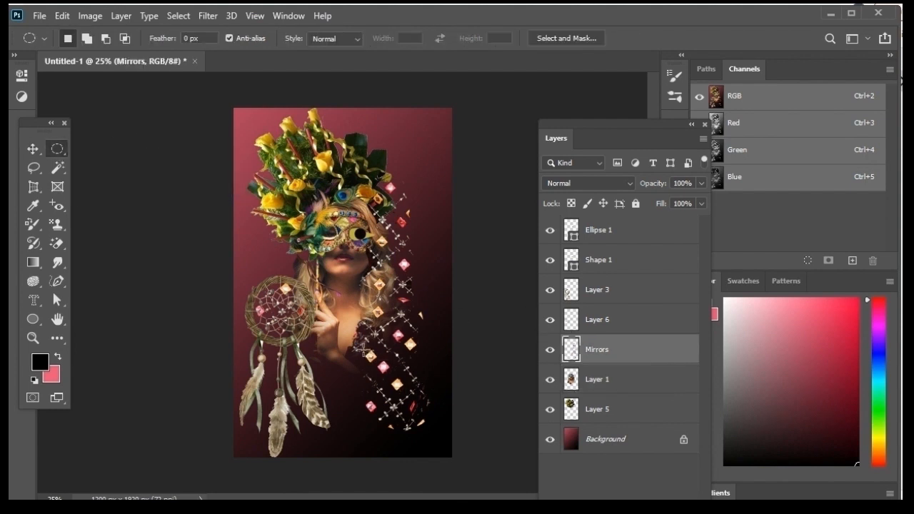
drag(362, 352, 427, 428)
right_click(399, 383)
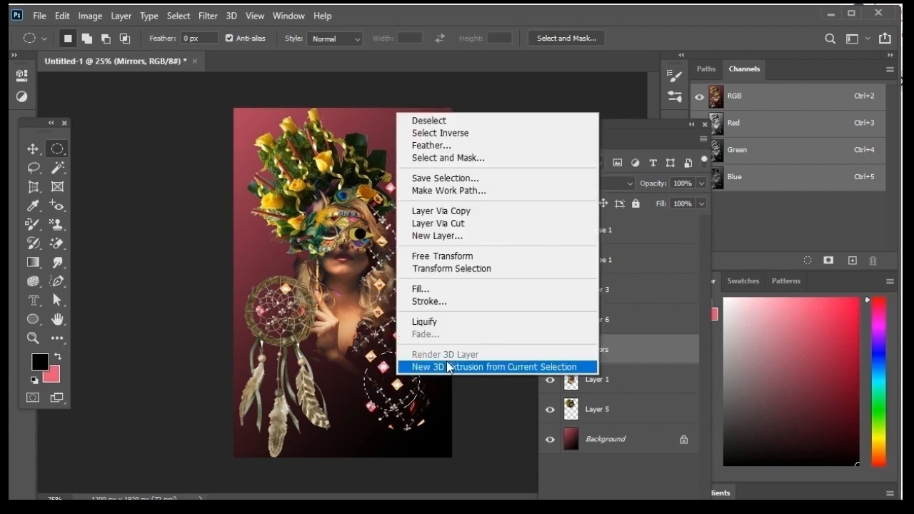
click(469, 212)
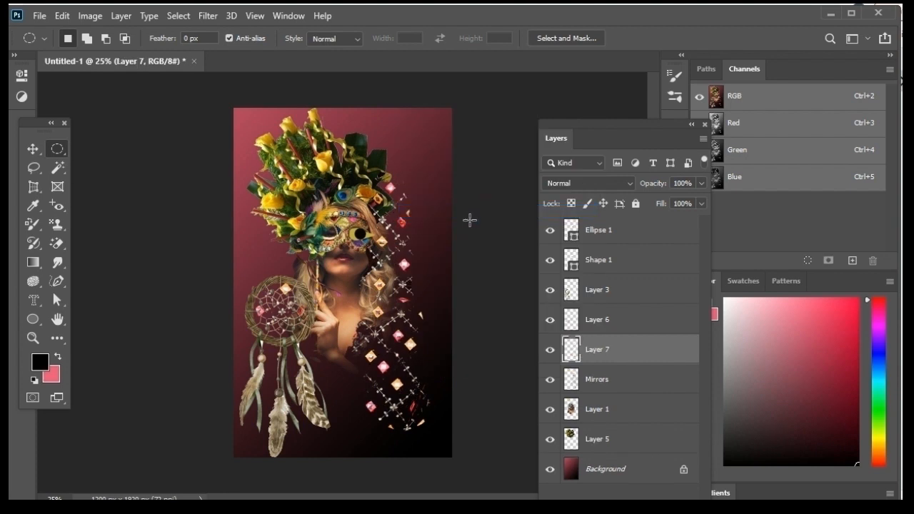
click(33, 149)
drag(400, 384, 291, 314)
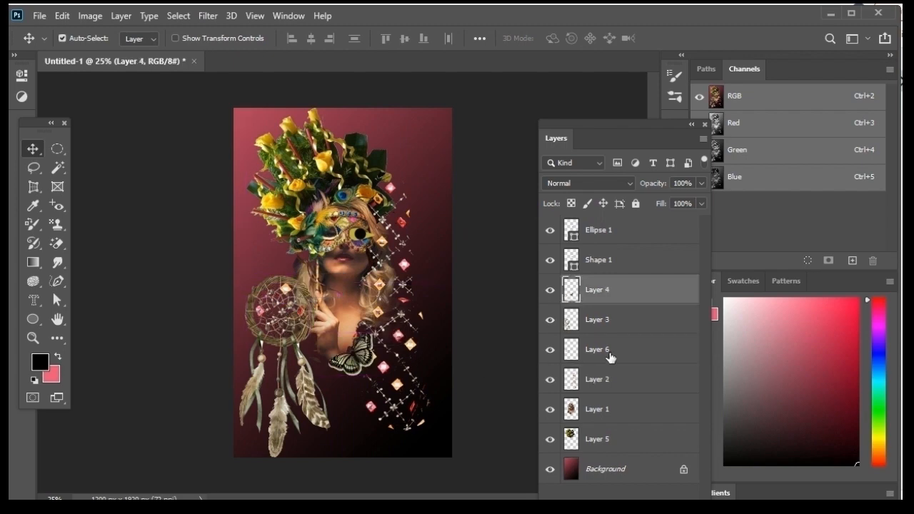
Duplicate the butterfly's layer, Layer 4, as butterfly and move the copy to the artwork's upper-right corner, beside the bouquet
right_click(604, 290)
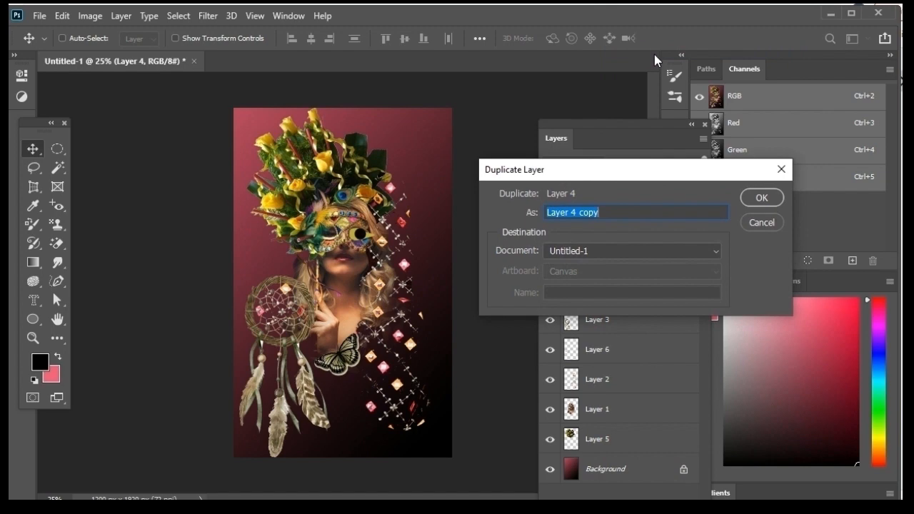
text(butterfly)
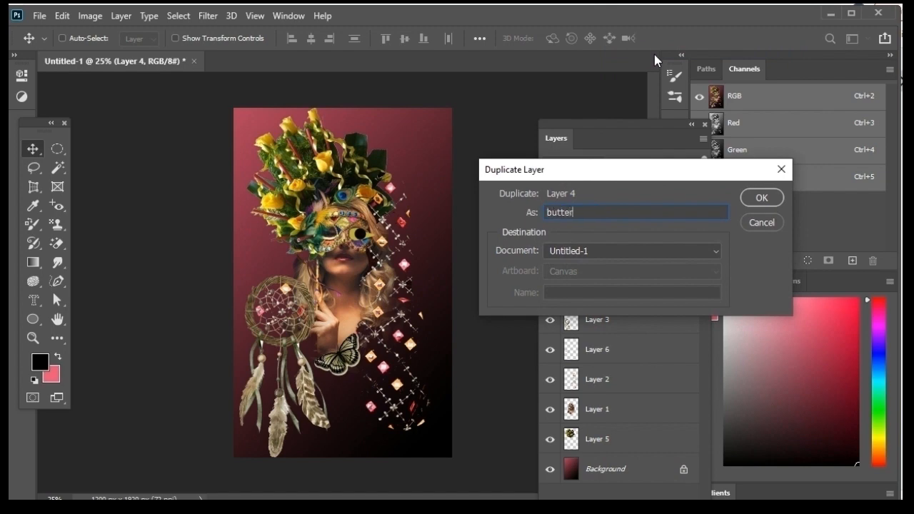
click(761, 198)
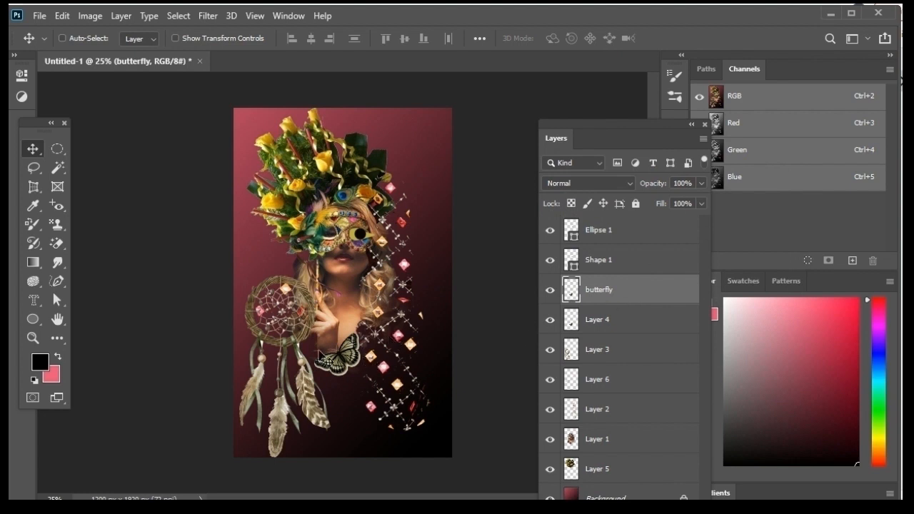
drag(347, 373, 421, 147)
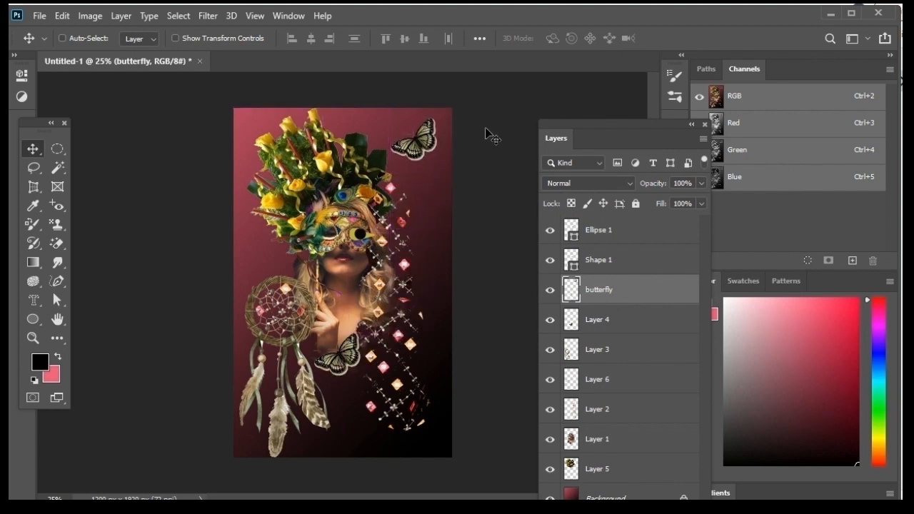
Rotate the upper butterfly clockwise with Free Transform so its wings tilt the opposite way from the original butterfly
key(ctrl+t)
drag(450, 117, 425, 150)
key(Return)
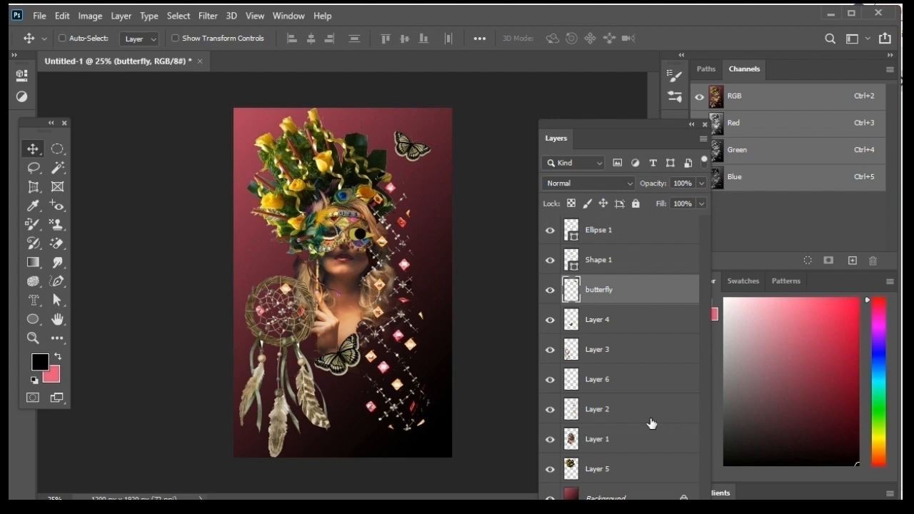
Duplicate the butterfly layer as butterfly 2 and move the copy just above the dream catcher, left of the woman's face
right_click(627, 290)
click(678, 52)
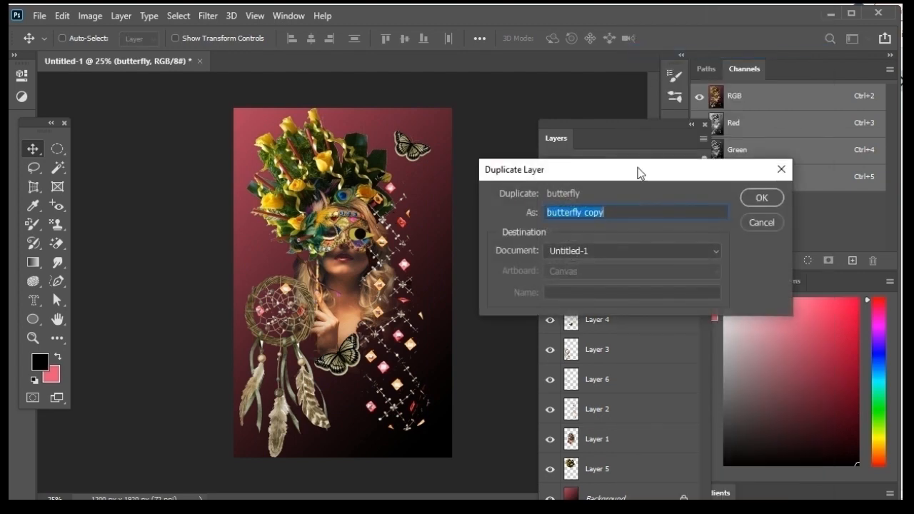
click(629, 213)
drag(629, 213, 579, 217)
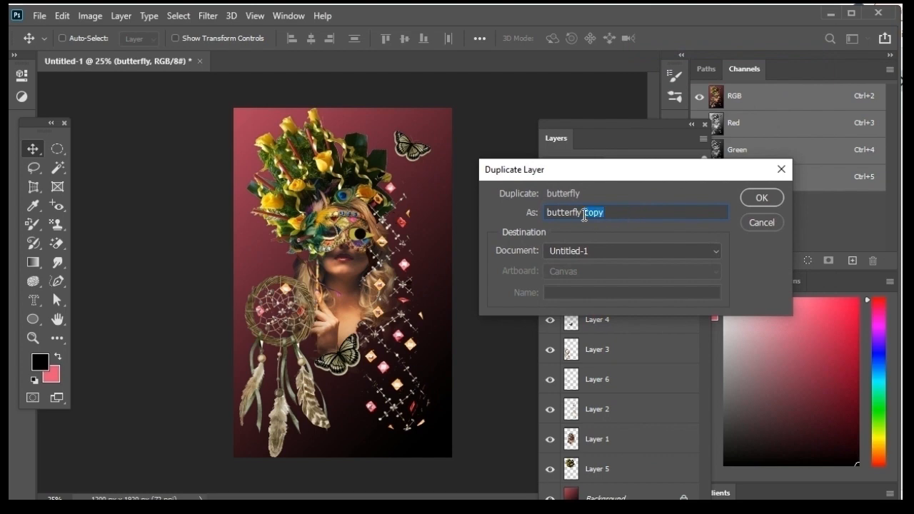
key(BackSpace)
click(759, 198)
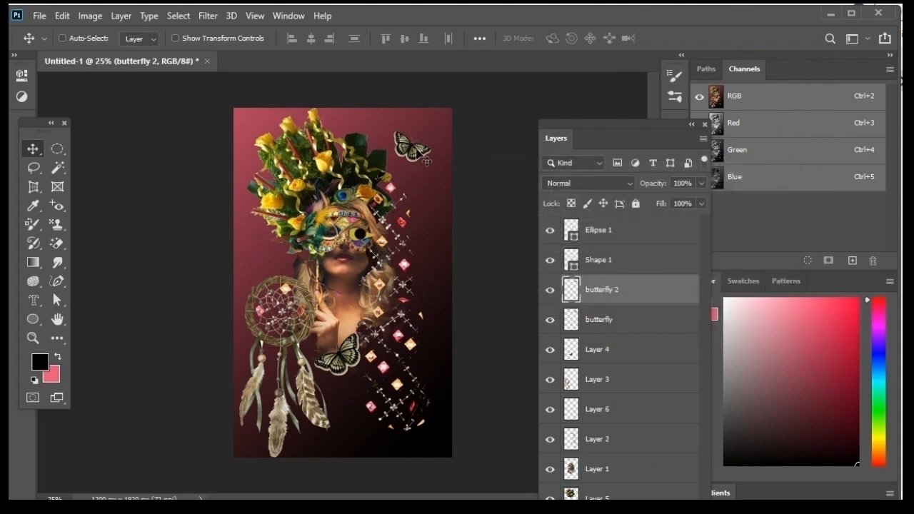
drag(425, 163, 265, 261)
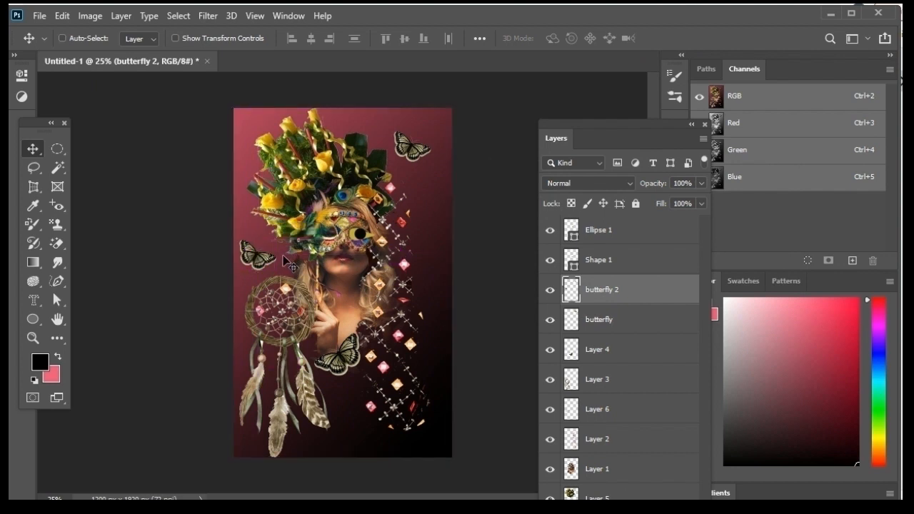
Rotate the butterfly above the dream catcher counterclockwise so it tilts up to the right, and nudge it into place
key(ctrl+t)
drag(278, 271, 252, 215)
key(Return)
drag(262, 255, 269, 263)
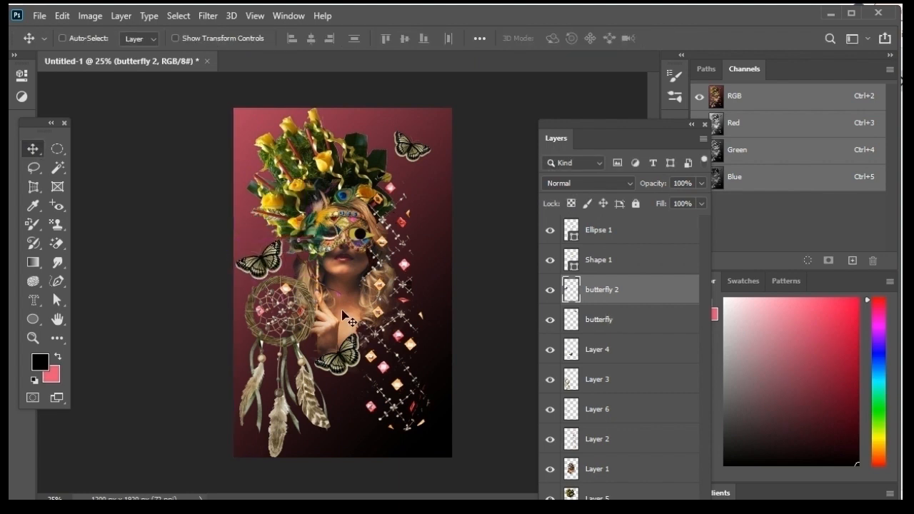
Colorize the butterfly 2 layer turquoise using Hue/Saturation with hue 171, saturation 42 and lightness +10
key(ctrl)
key(ctrl+u)
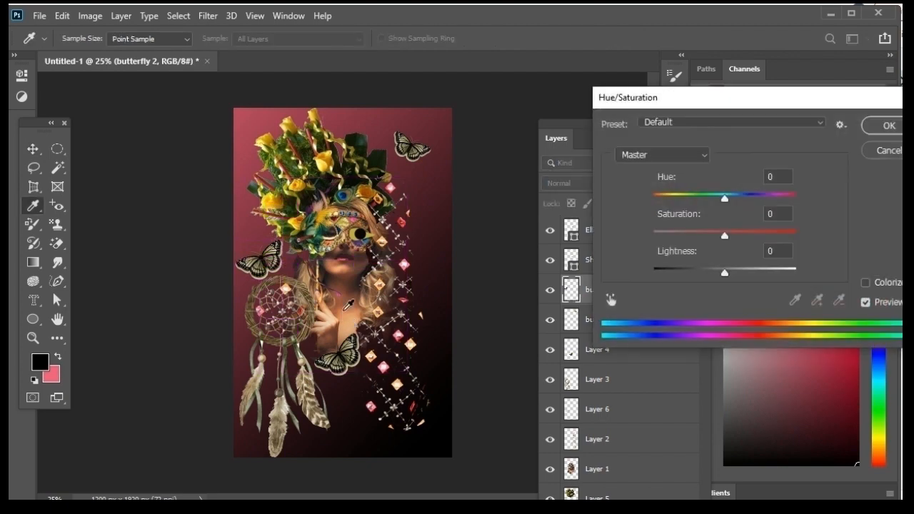
click(866, 283)
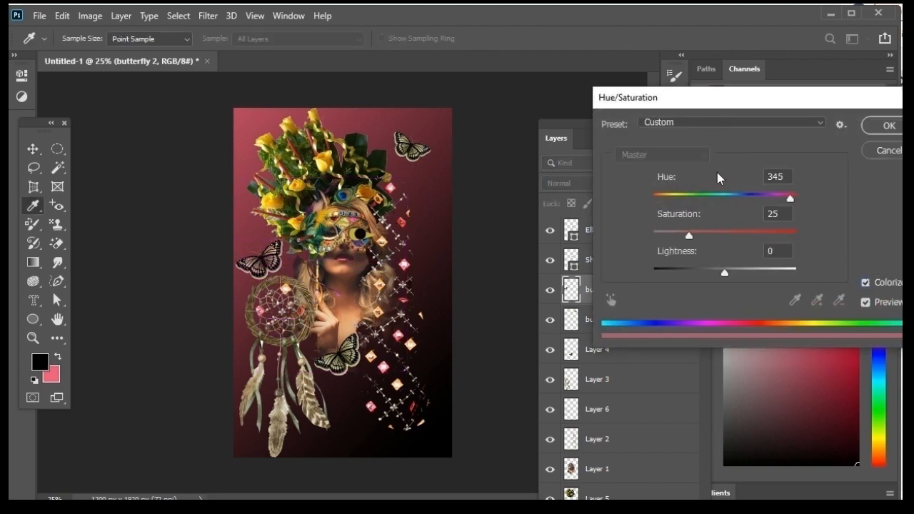
drag(790, 198, 721, 200)
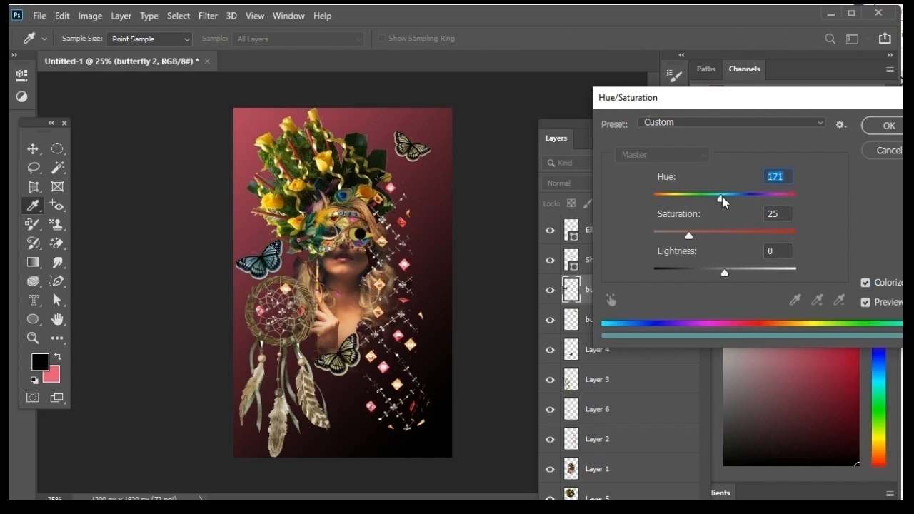
drag(724, 274, 733, 280)
drag(688, 237, 712, 239)
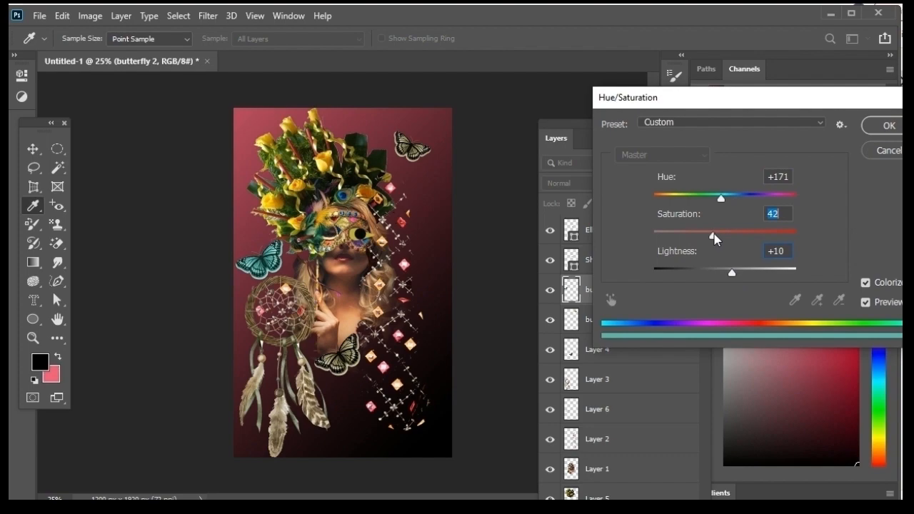